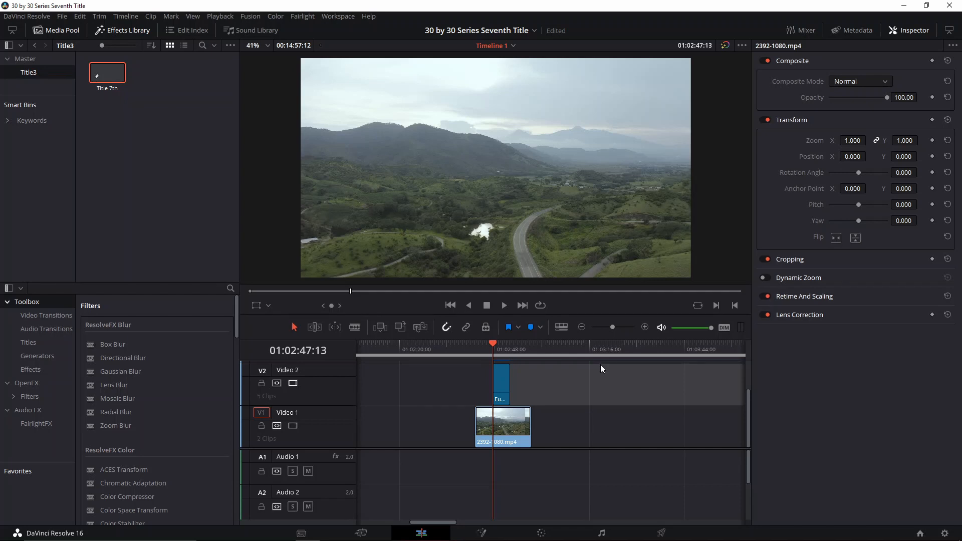
Step: Play back the finished MAIN TITLE animation on the timeline to review how it appears and disappears
key(space)
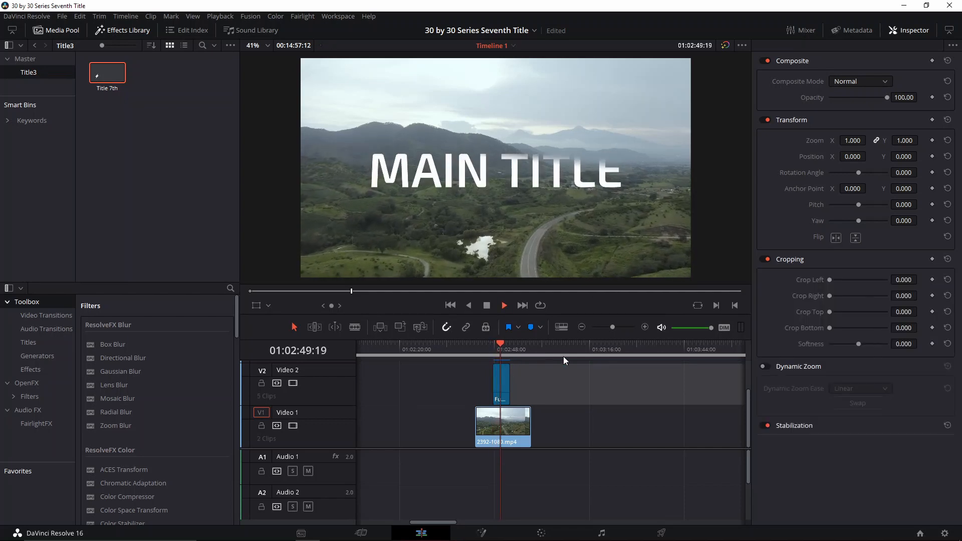
click(493, 351)
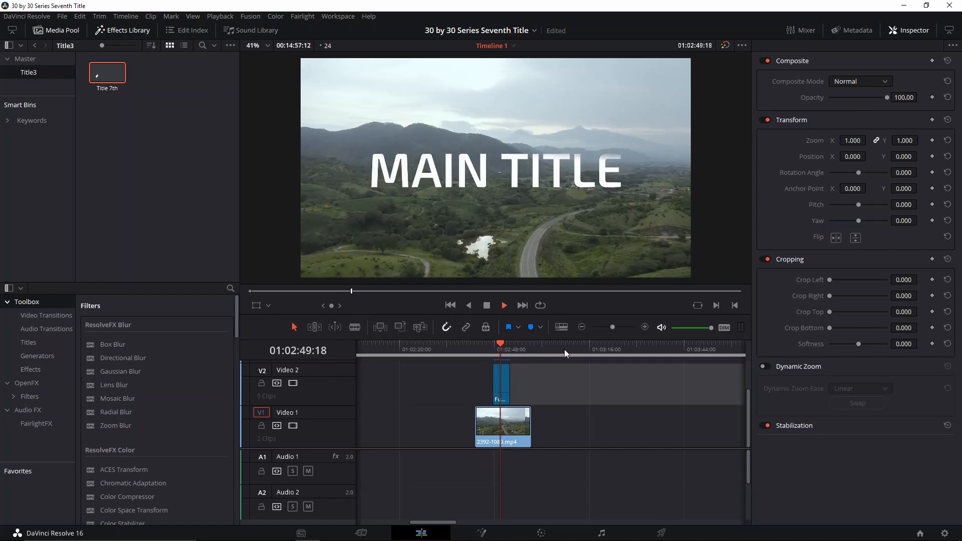
key(space)
click(510, 344)
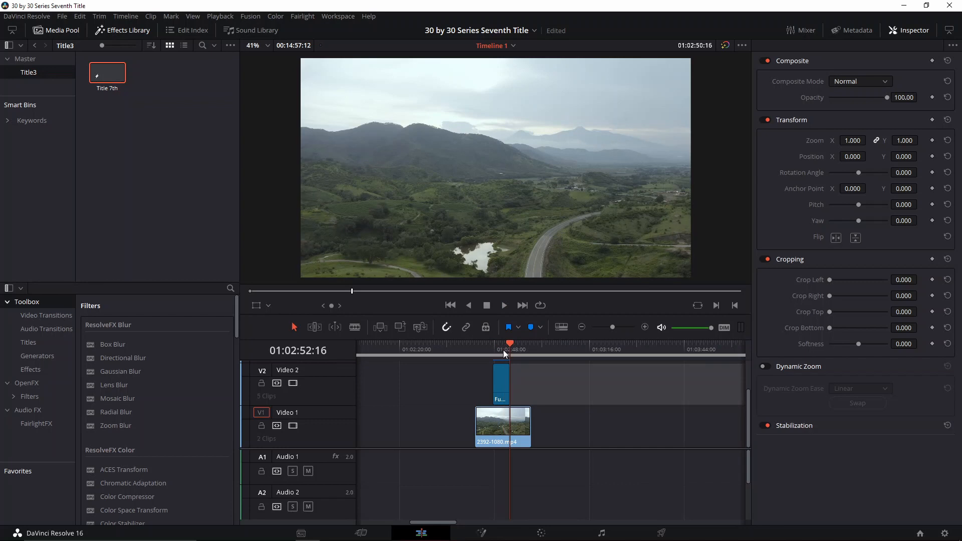
key(space)
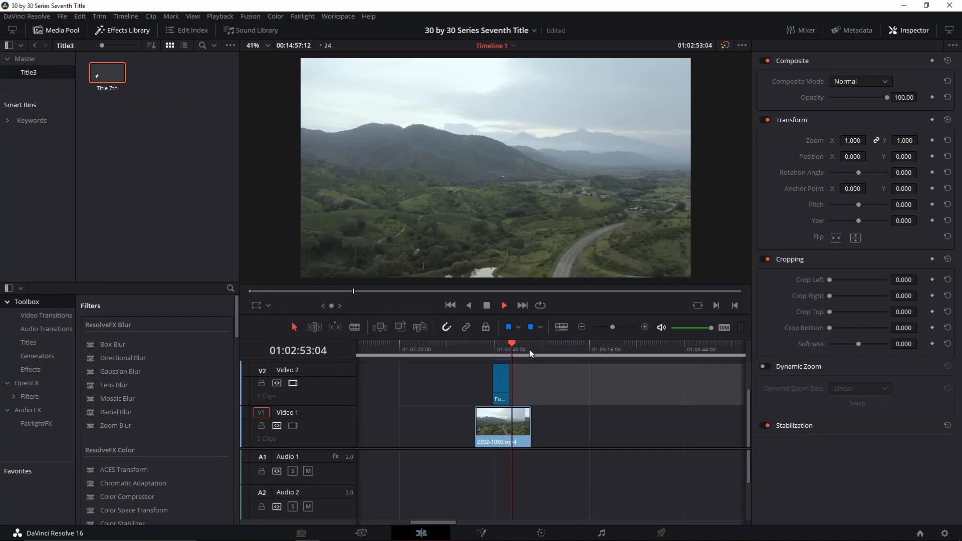
click(493, 350)
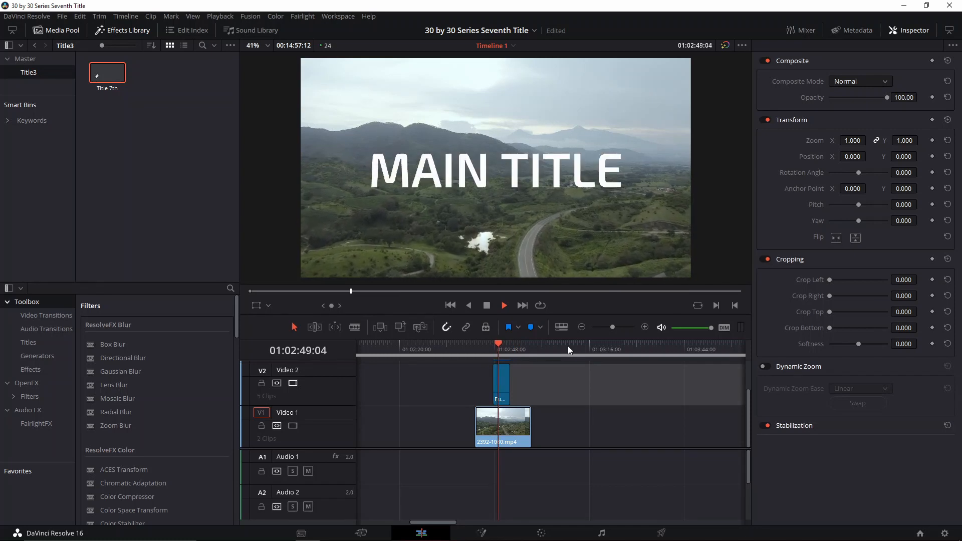
key(space)
Step: Create a new Fusion composition clip with the default settings in the Title3 bin and open it for node editing
right_click(205, 127)
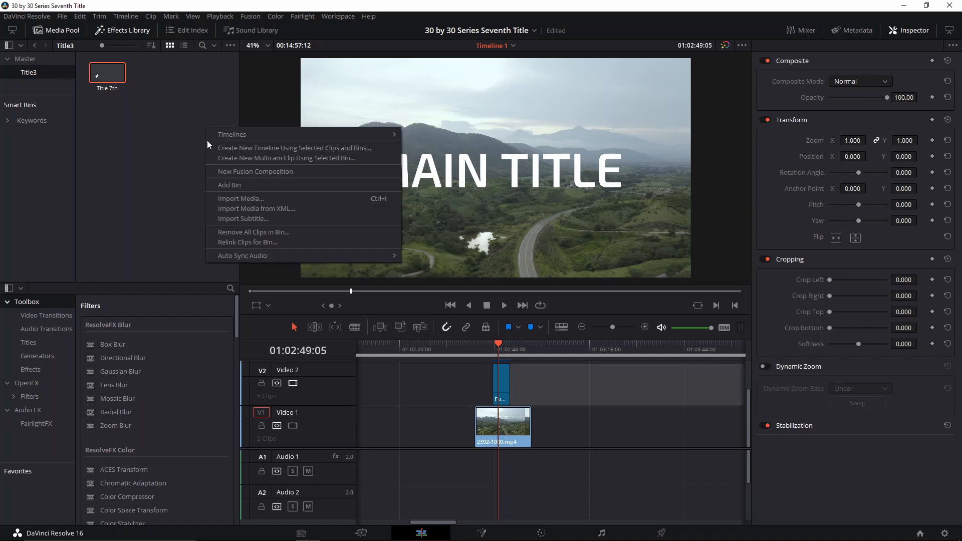
click(226, 171)
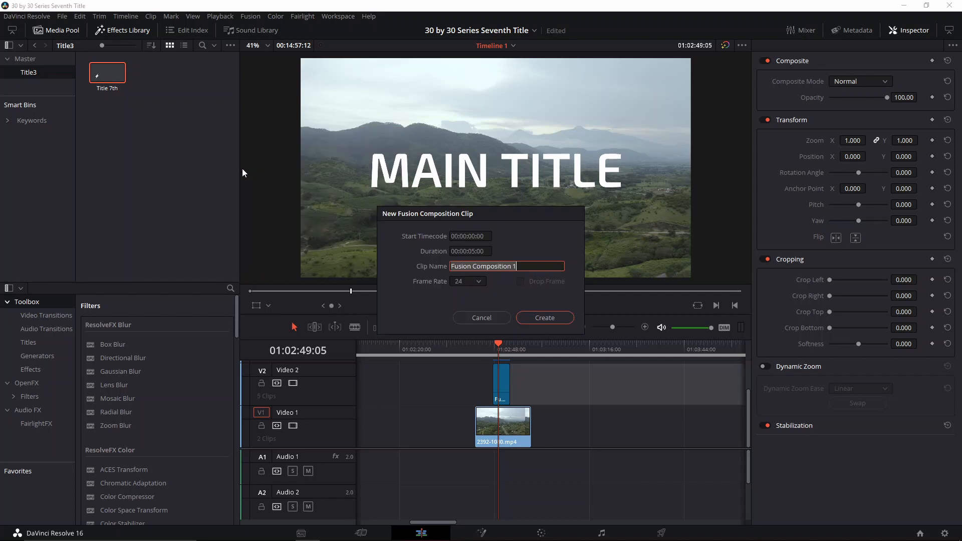
click(527, 317)
click(157, 76)
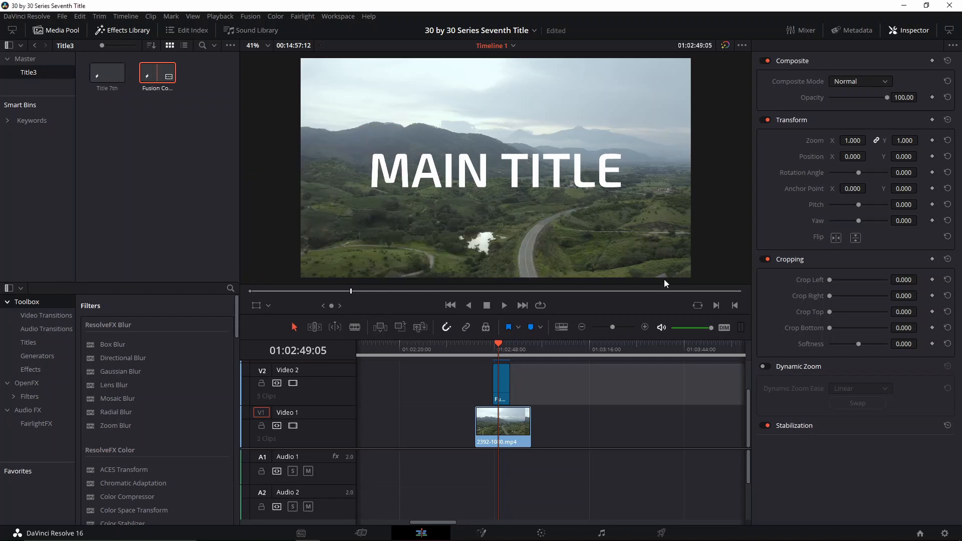
key(shift+5)
Step: Add a Background node to the composition and place it well apart from MediaOut1
drag(264, 326, 523, 380)
click(94, 279)
drag(183, 334, 207, 411)
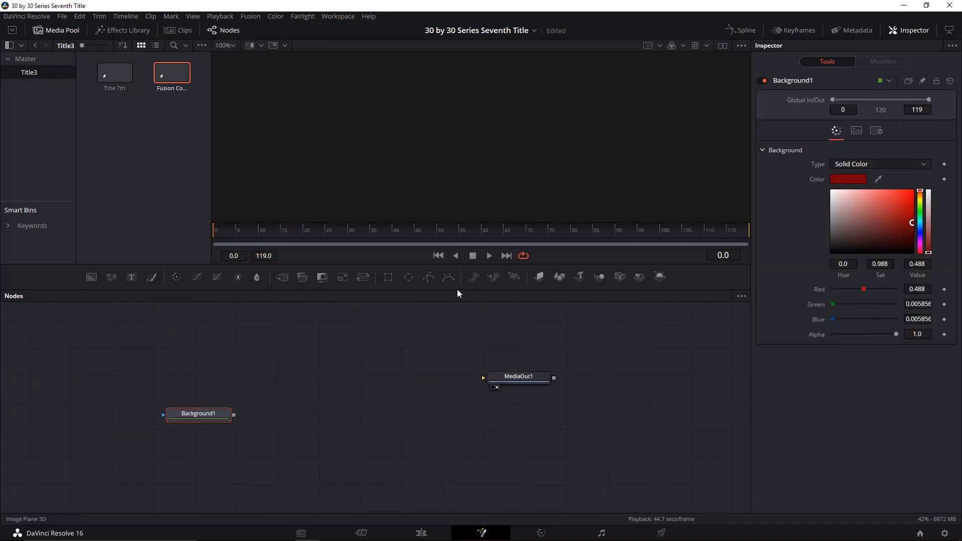
key(shift+space)
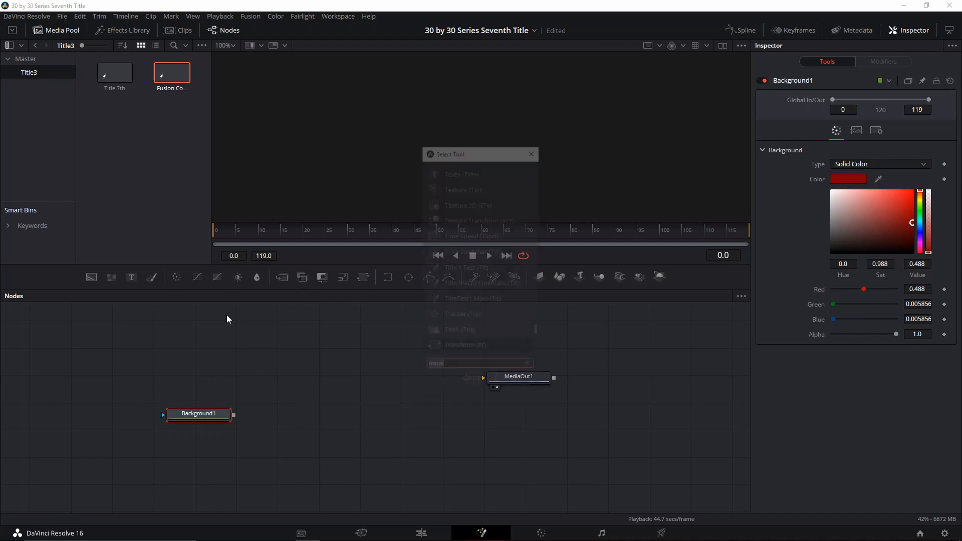
text(text)
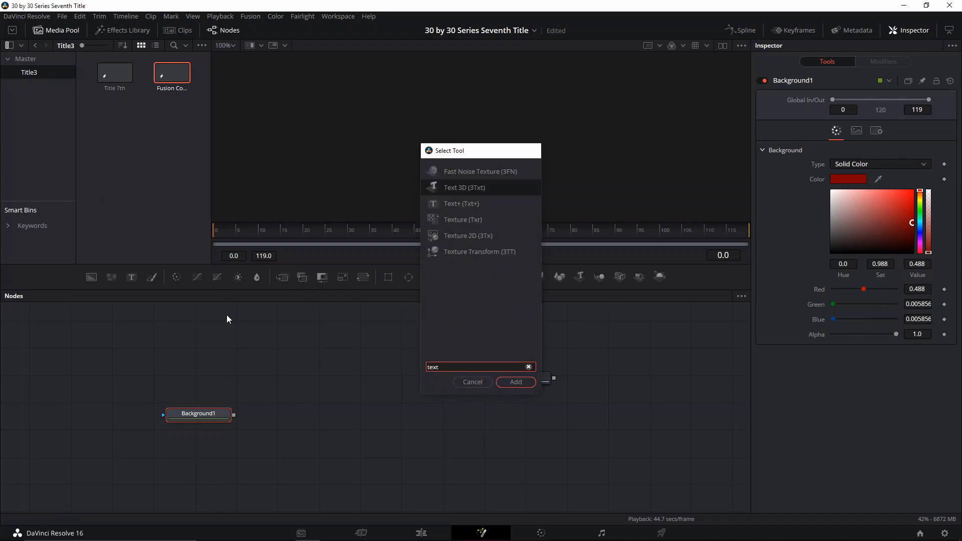
key(Return)
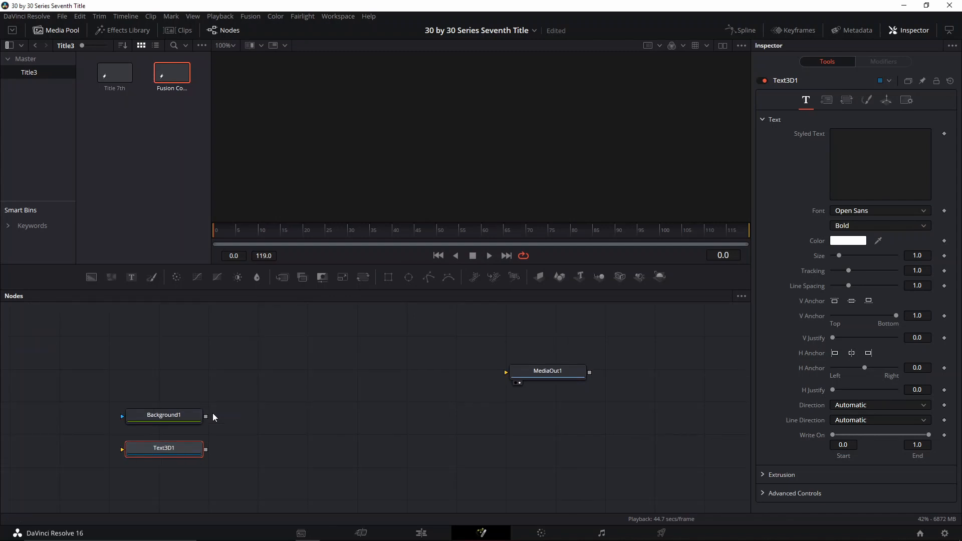
key(Delete)
Step: Add a Text+ node merged over the Background node and space the nodes out
click(190, 419)
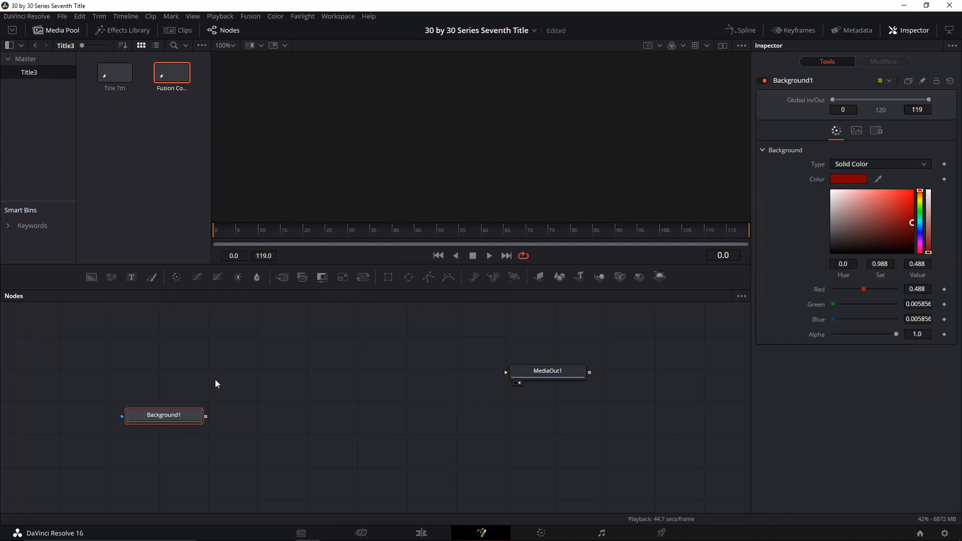
click(131, 277)
drag(161, 420, 169, 501)
drag(215, 438, 312, 410)
Step: Connect the Merge1 output to MediaOut1 and show the composition in the viewer
click(359, 424)
key(2)
drag(408, 422, 621, 357)
click(644, 344)
click(413, 421)
drag(405, 421, 626, 351)
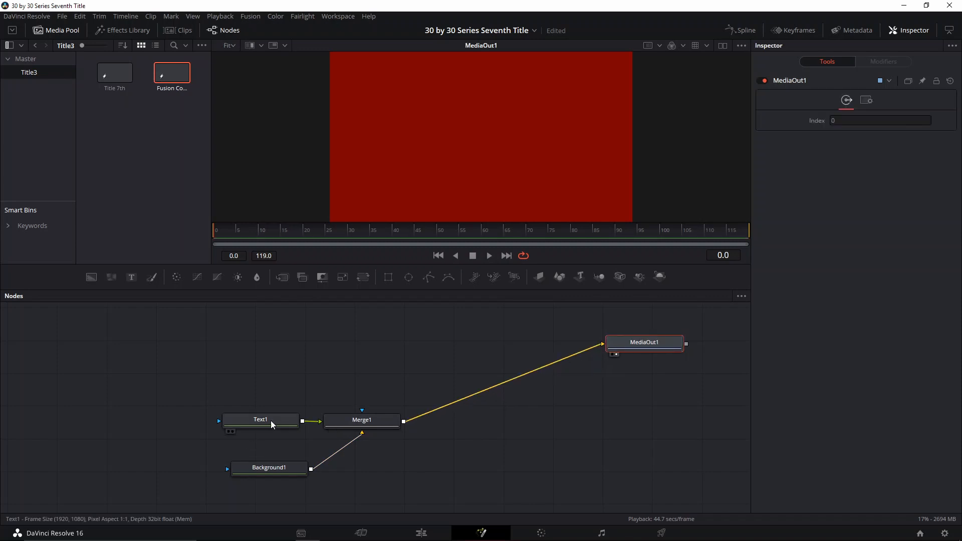
Step: Rearrange the node graph so that Text1 sits directly above Merge1
drag(271, 420, 408, 332)
drag(281, 434, 252, 450)
drag(336, 422, 337, 399)
Step: Enter MAIN TITLE as the styled text of Text1 and set its size to about 0.197
click(876, 175)
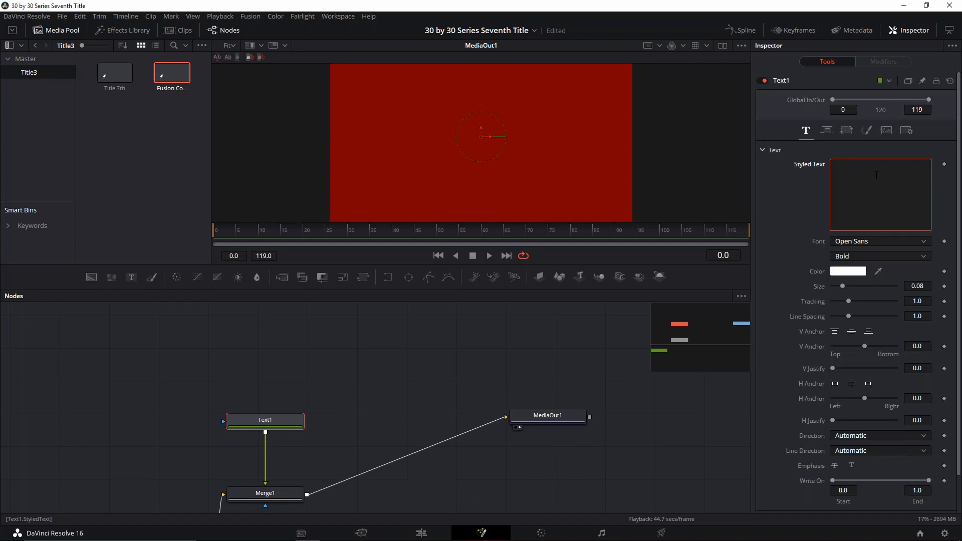
text(MAINT)
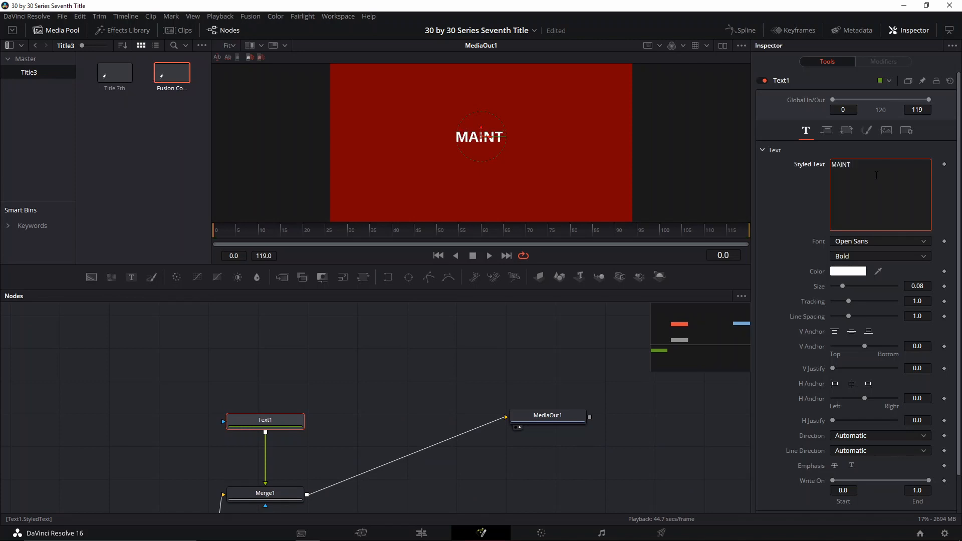
key(BackSpace)
text(TITLE)
key(ctrl+a)
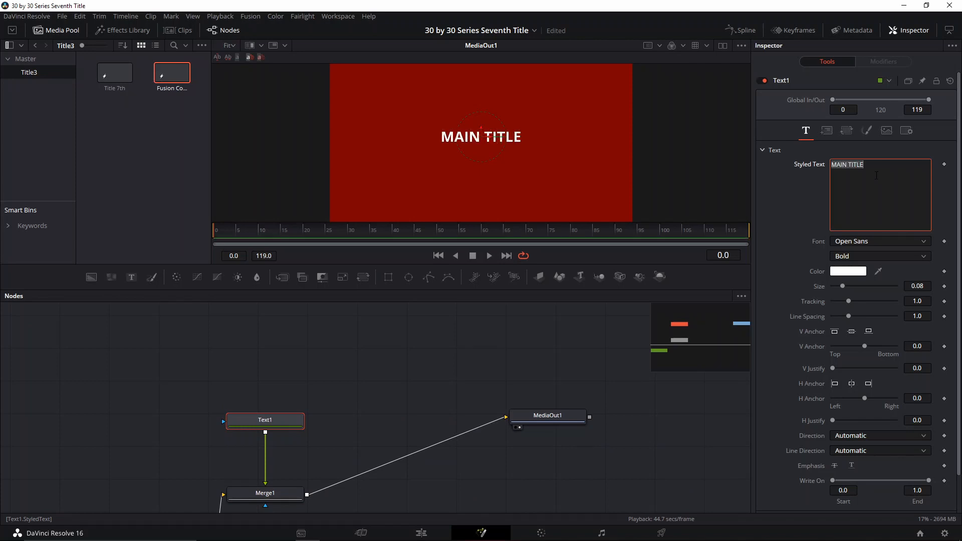
click(842, 287)
drag(842, 286, 856, 292)
Step: Change the title's font to Exo 2.0 Semi Bold
click(861, 241)
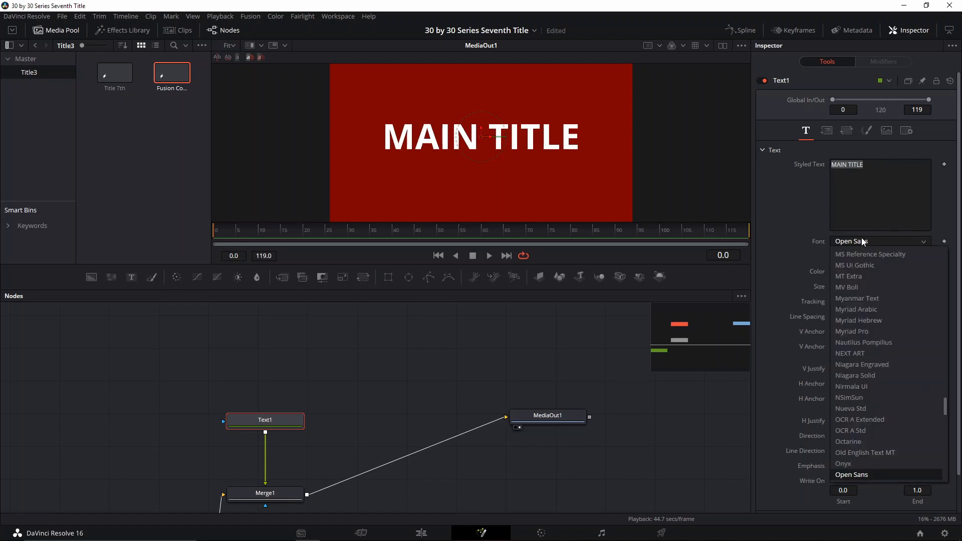
scroll(870, 330, up, 15)
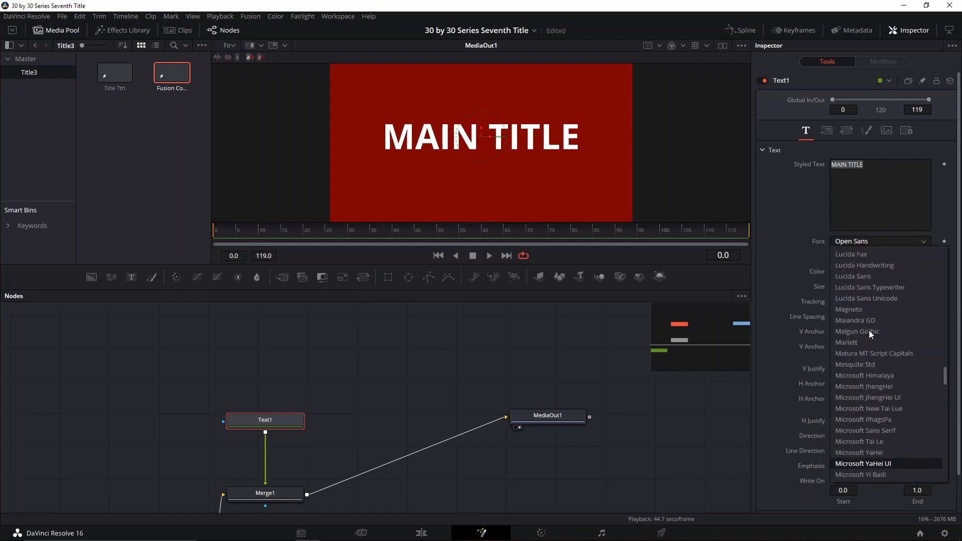
scroll(868, 329, up, 5)
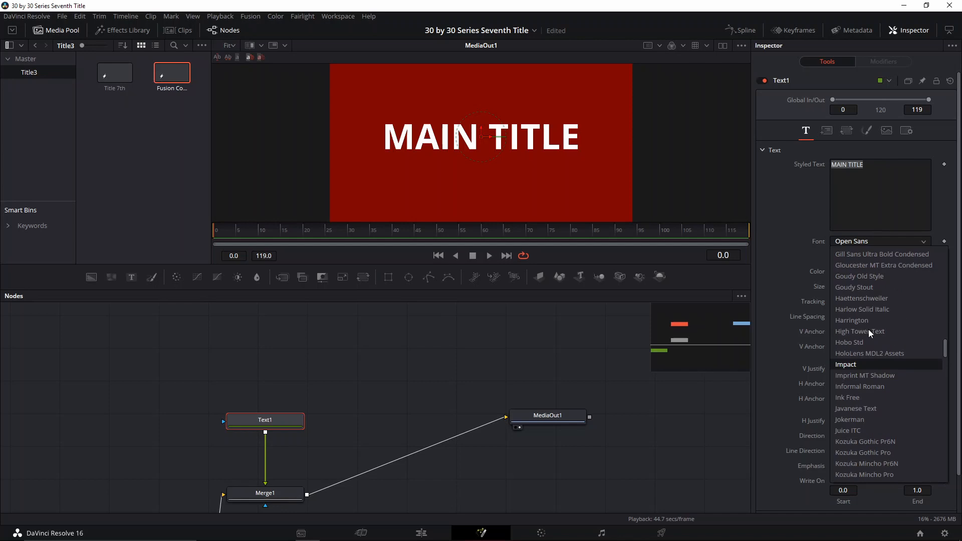
scroll(868, 329, down, 10)
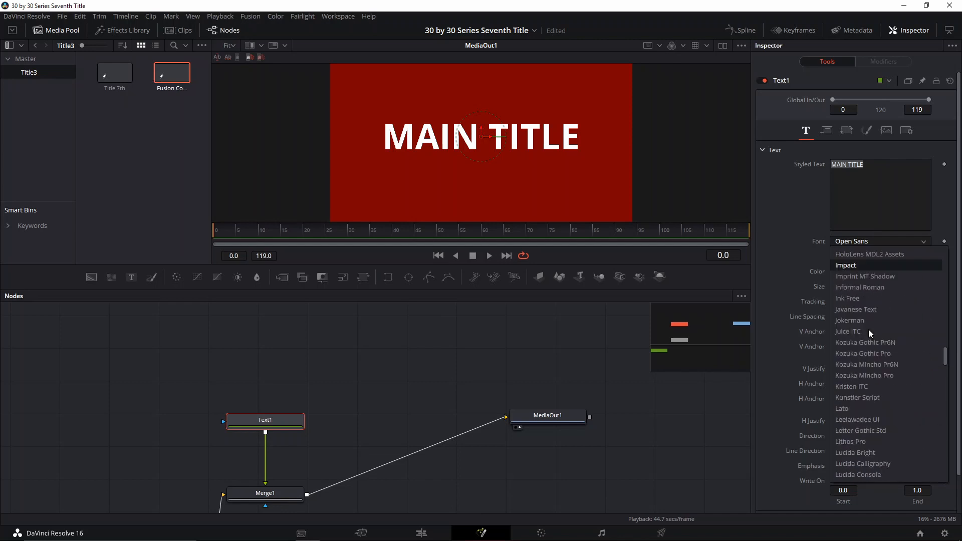
scroll(868, 329, up, 4)
scroll(867, 327, down, 11)
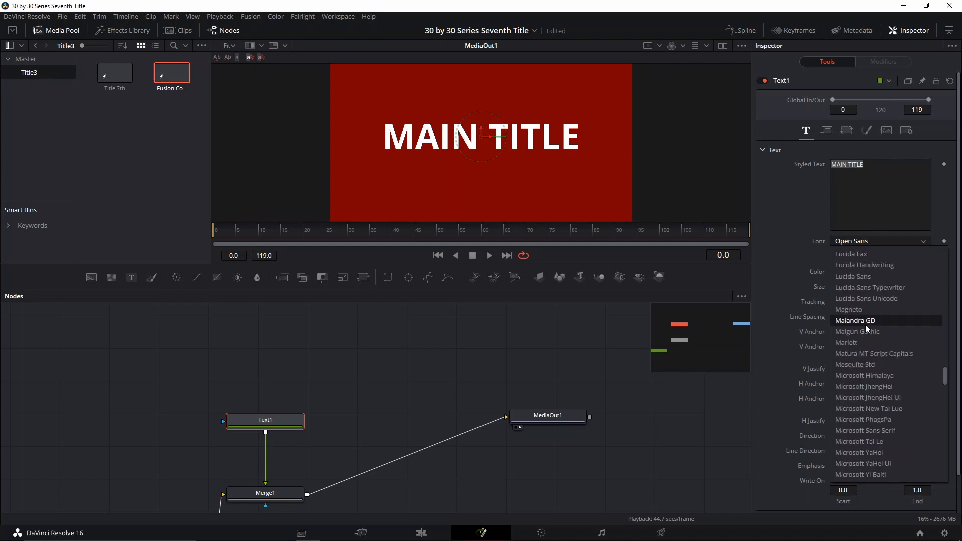
scroll(863, 323, up, 7)
scroll(861, 323, up, 15)
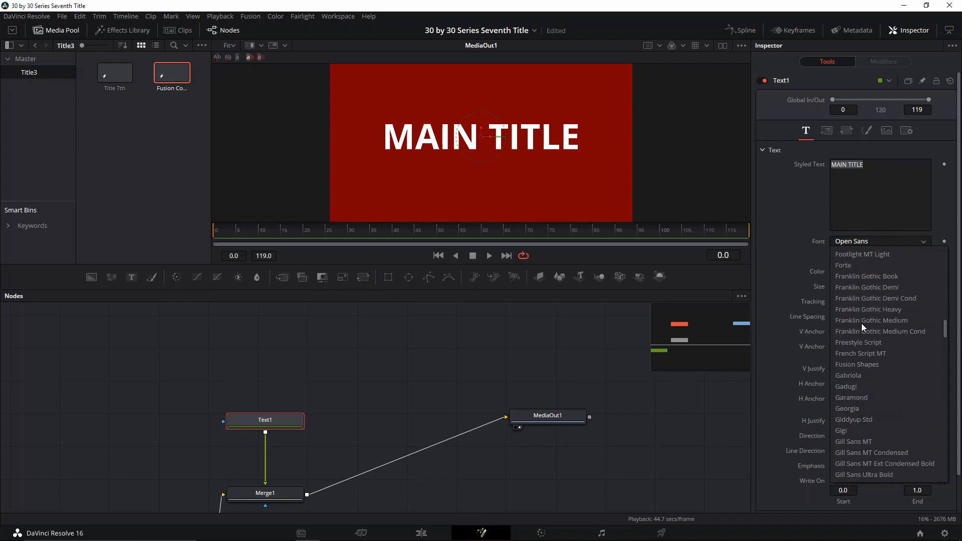
click(860, 333)
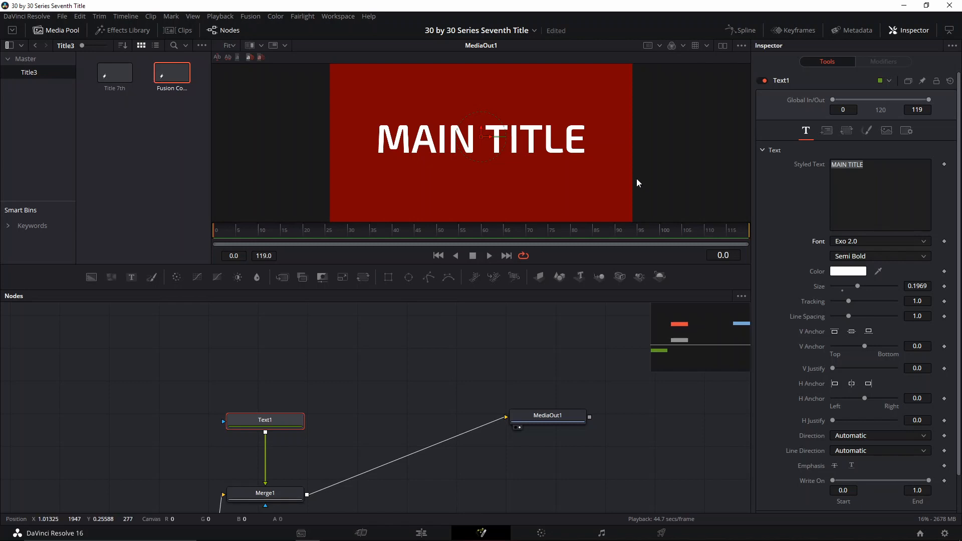
Step: Add a Rectangle mask to the Text1 node and place the mask node above it
mouse_move(648, 171)
mouse_down()
mouse_move(639, 158)
mouse_move(655, 178)
mouse_up()
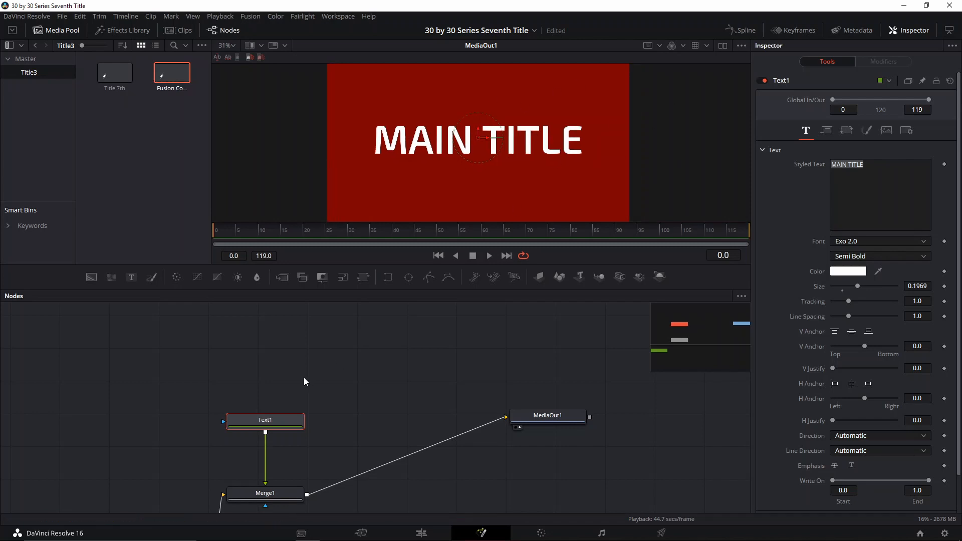
click(388, 277)
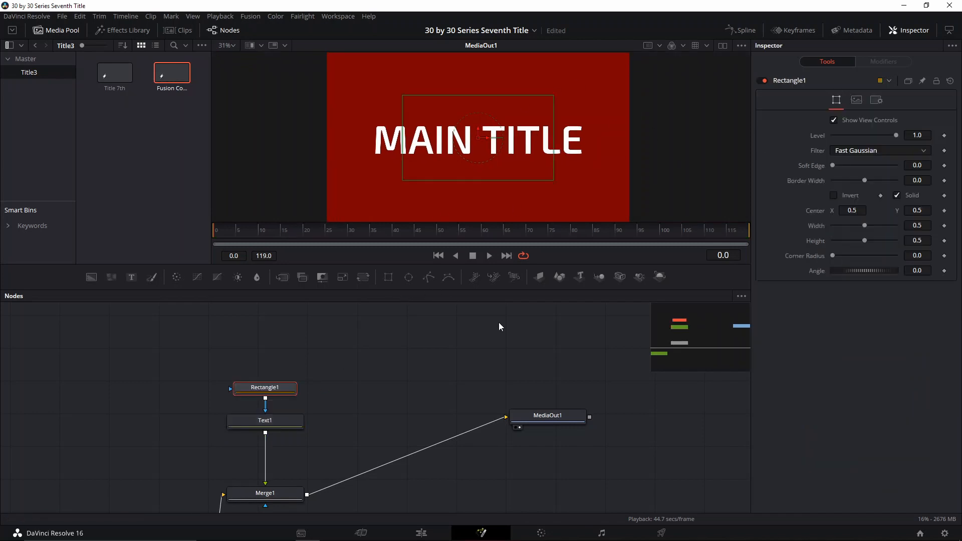
drag(266, 332, 264, 329)
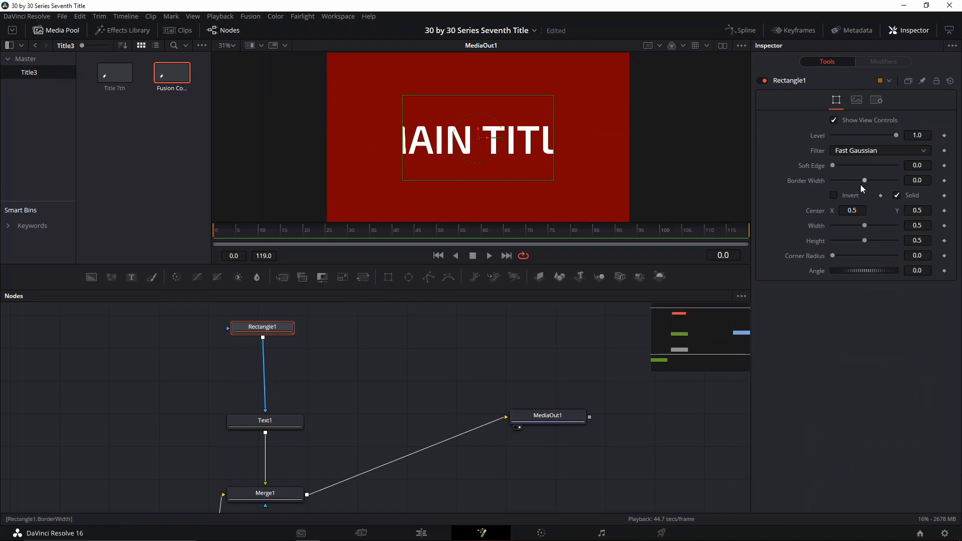
Step: Set the Rectangle1 mask's width to 2.0
drag(865, 225, 919, 231)
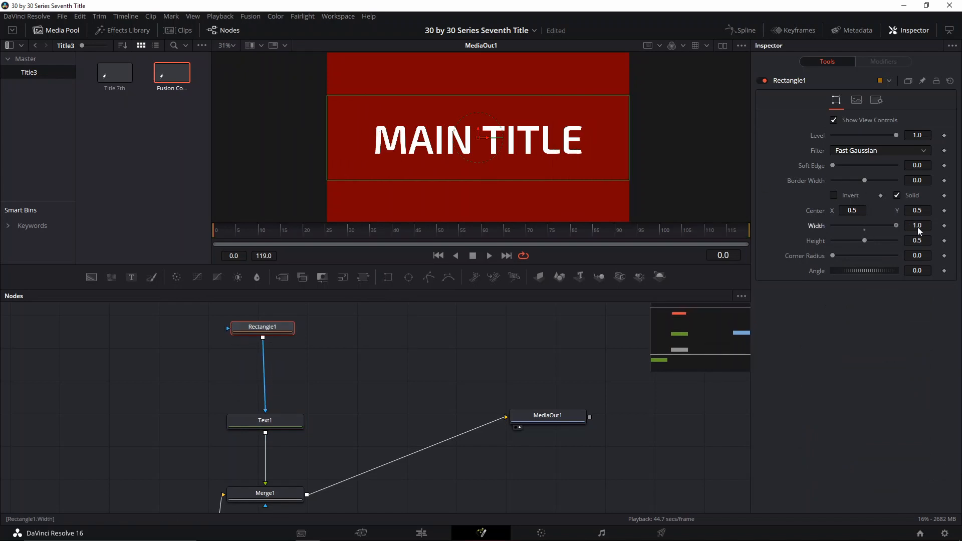
click(920, 225)
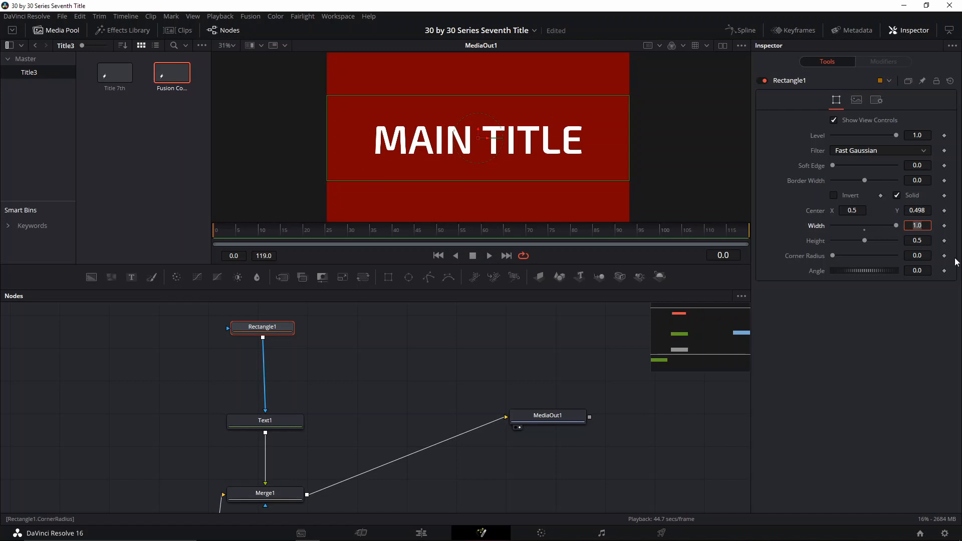
text(2)
key(Tab)
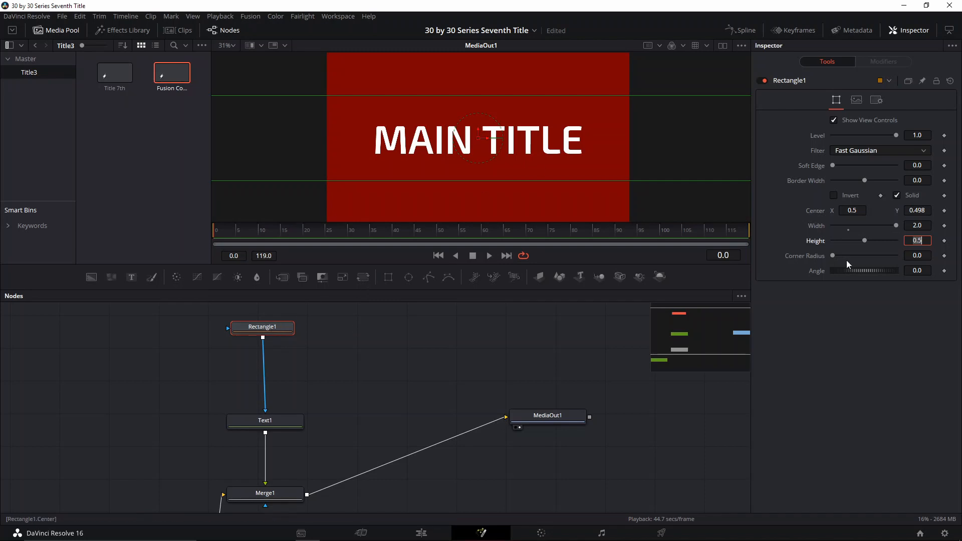
click(793, 338)
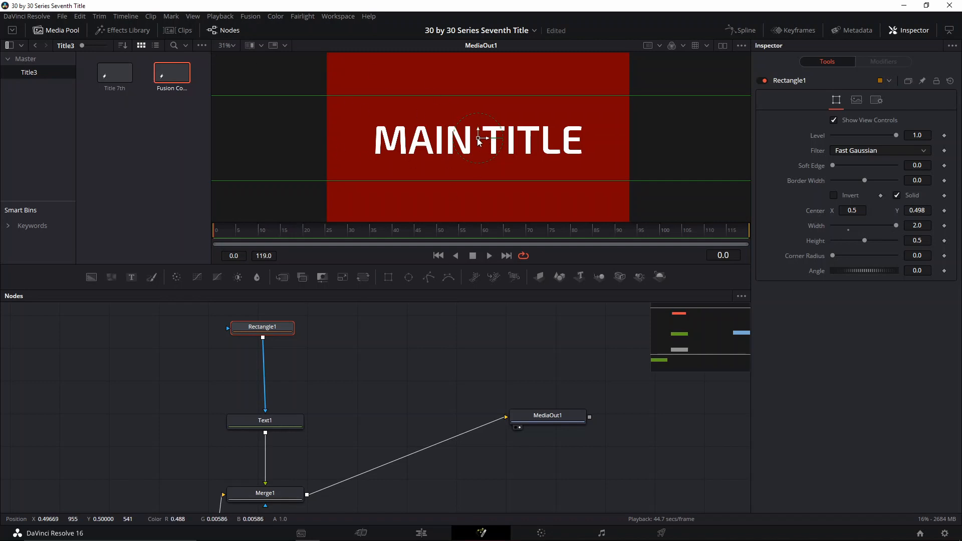
Step: Move the Rectangle1 mask's center to X 0.0 and give it a height of 0.228 and a soft edge of about 0.058
drag(478, 137, 369, 152)
drag(862, 239, 844, 242)
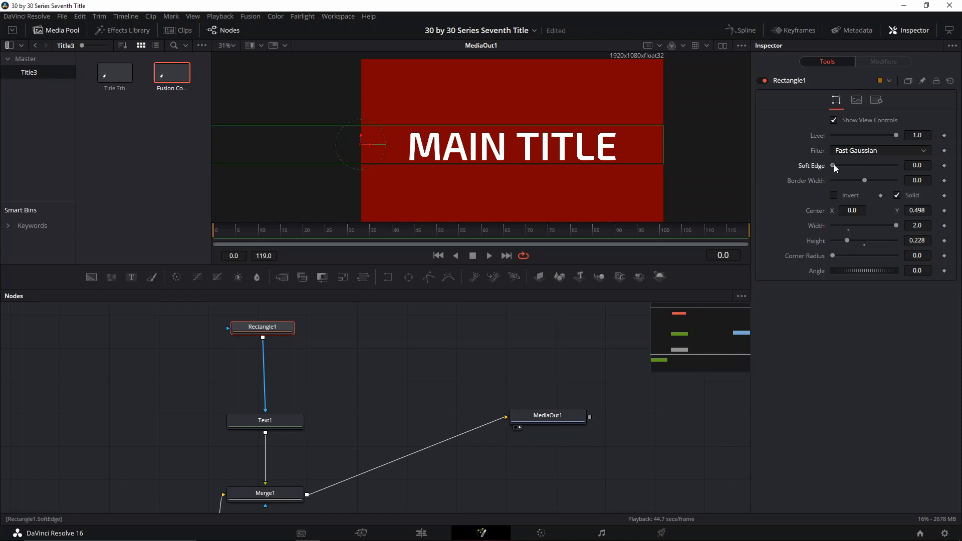
drag(833, 165, 853, 170)
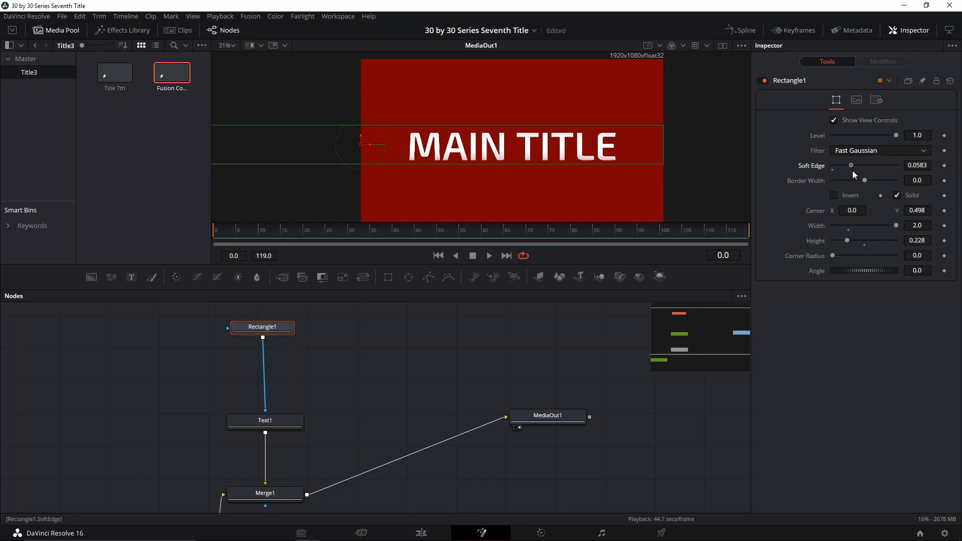
Step: Duplicate the Rectangle1 mask so that the copy is connected between Rectangle1 and Text1
drag(370, 349, 427, 359)
drag(338, 341, 392, 376)
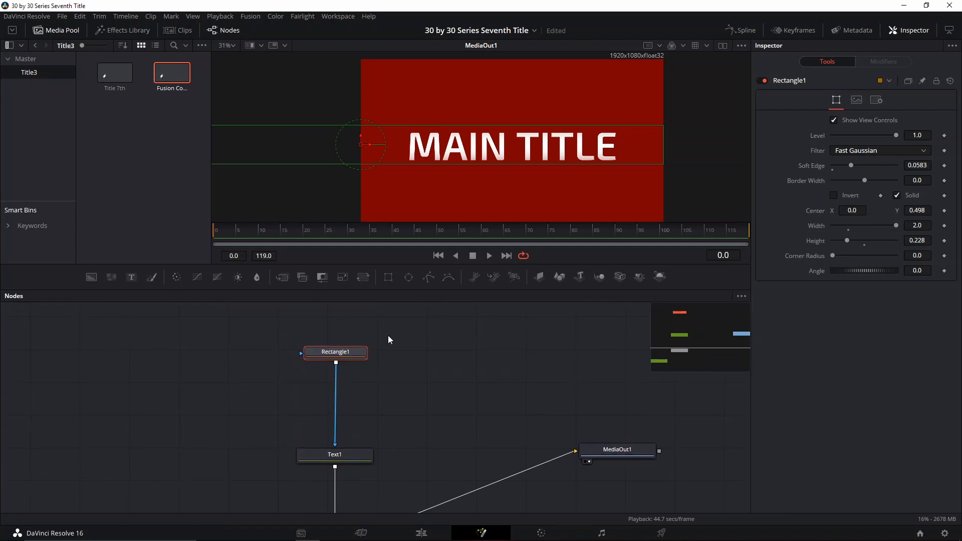
drag(336, 352, 333, 335)
key(ctrl+v)
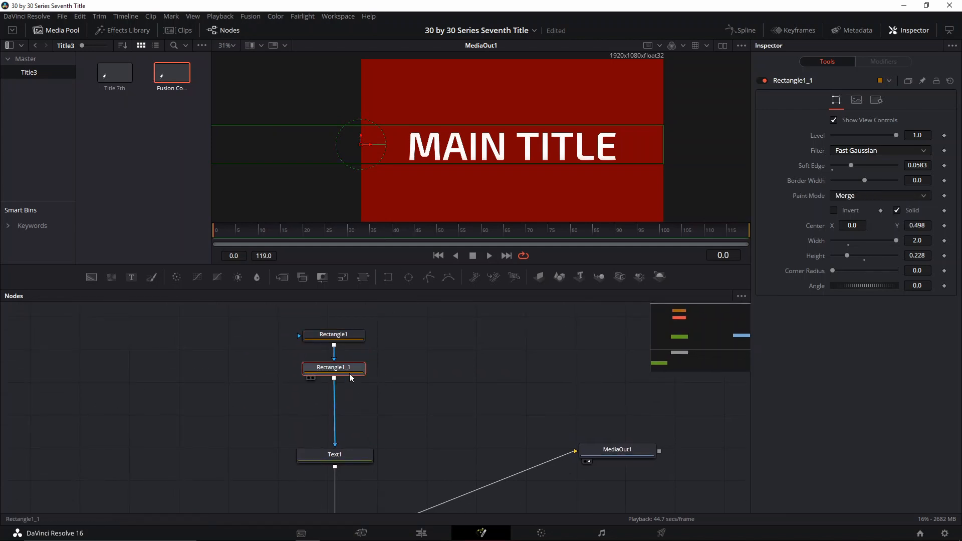
Step: Set the Rectangle1_1 mask's height to 0.047 and add a copy of it above Text1 with a height of about 0.043
drag(350, 374, 351, 379)
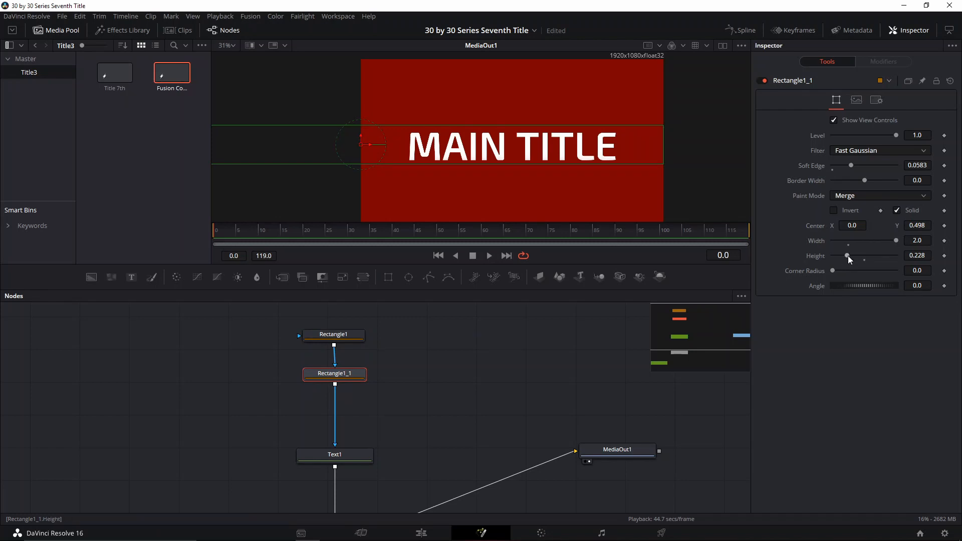
drag(848, 255, 837, 260)
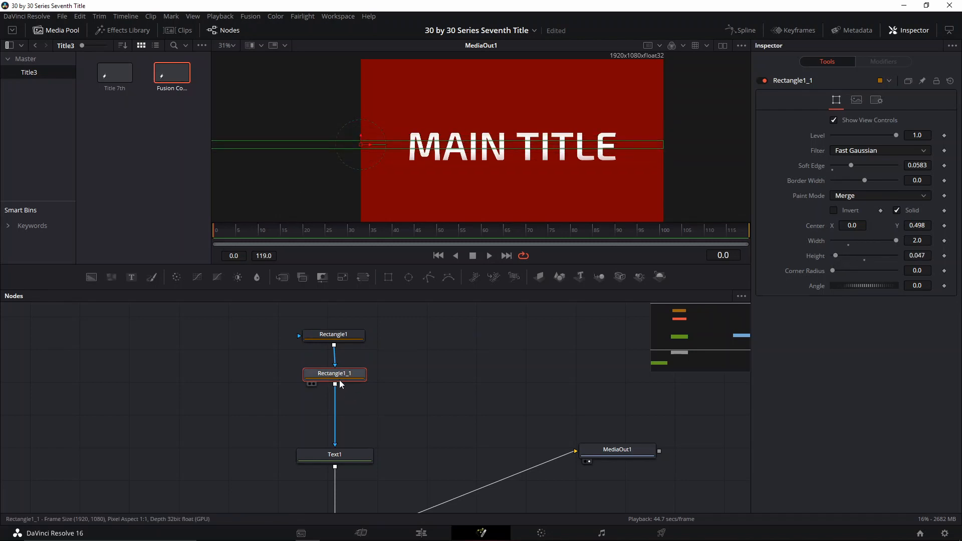
key(ctrl+c)
key(ctrl+v)
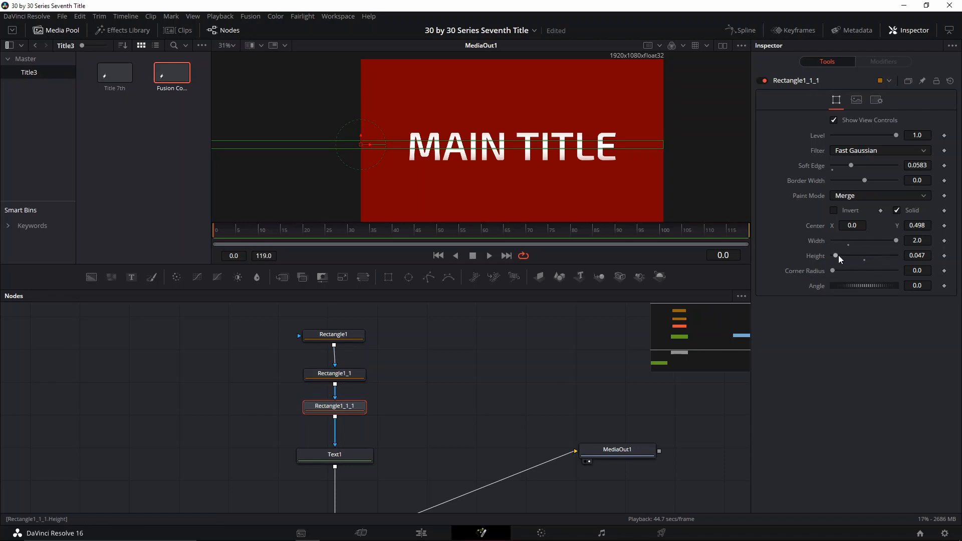
drag(837, 255, 833, 257)
Step: Keyframe the angle of all three rectangle masks at frame 10
drag(292, 236, 264, 239)
drag(418, 332, 302, 431)
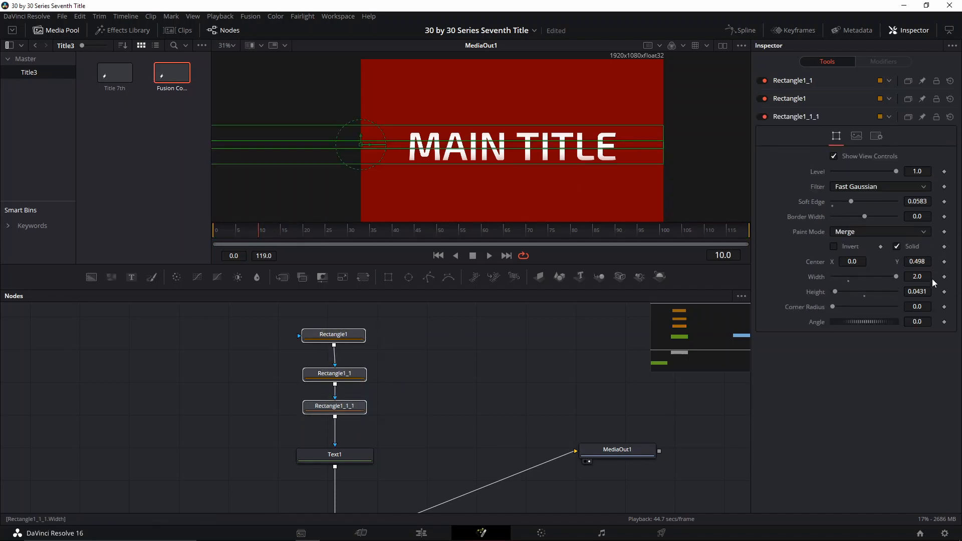
click(944, 321)
click(792, 99)
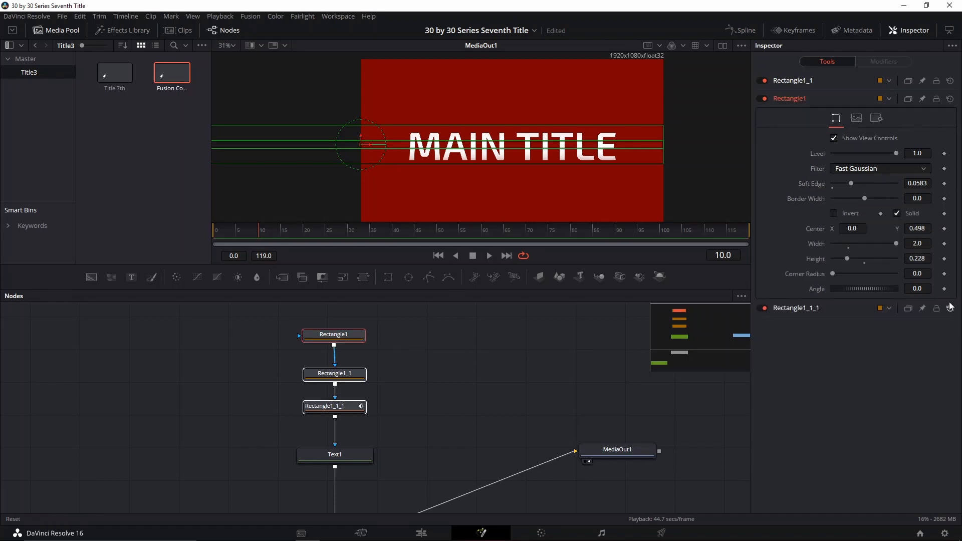
click(782, 81)
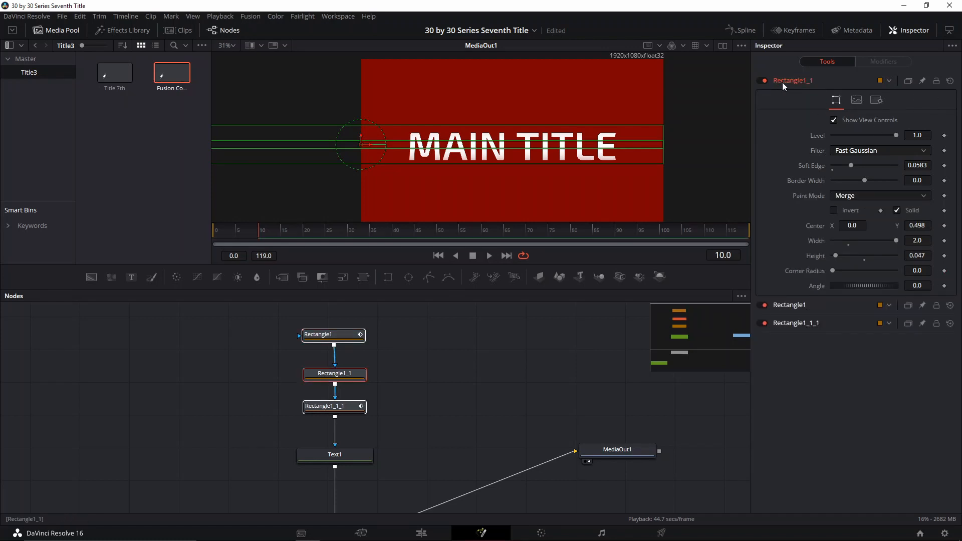
click(944, 286)
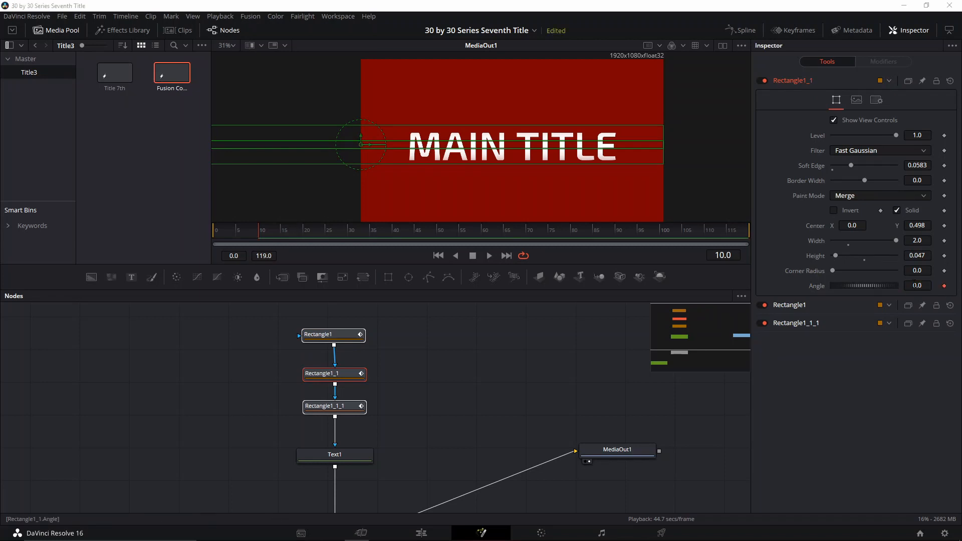
Step: Set the angle of the Rectangle1_1 and Rectangle1 masks to 90 at frame 10
double_click(915, 285)
key(Return)
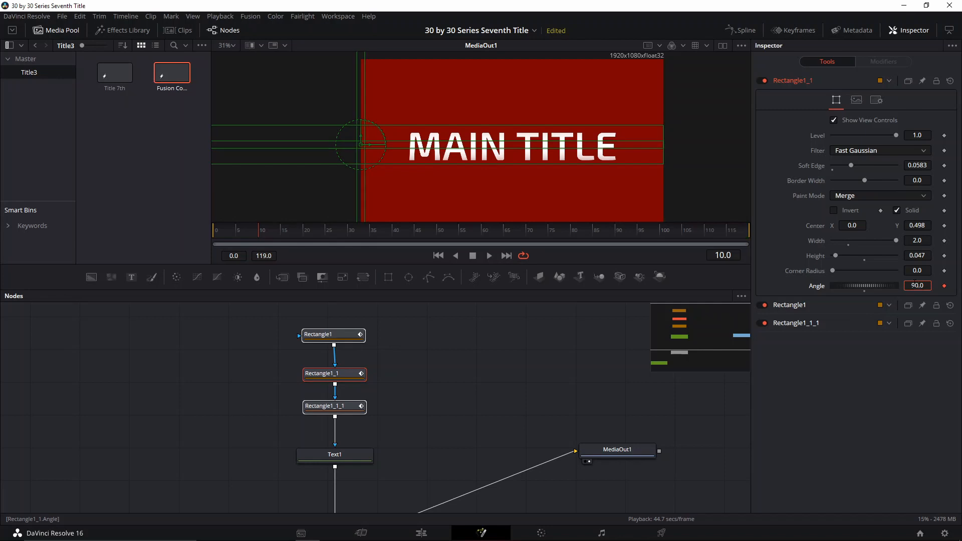
click(789, 304)
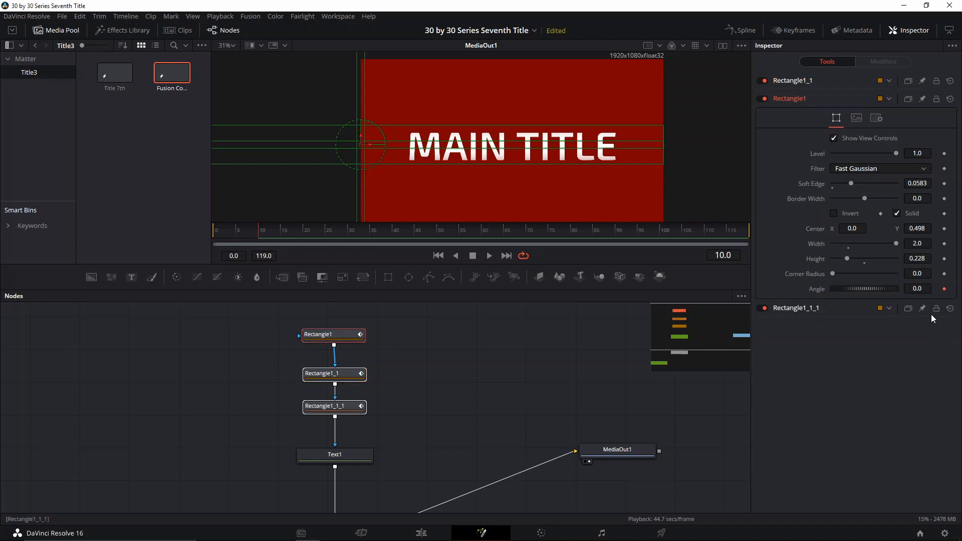
double_click(918, 289)
key(Return)
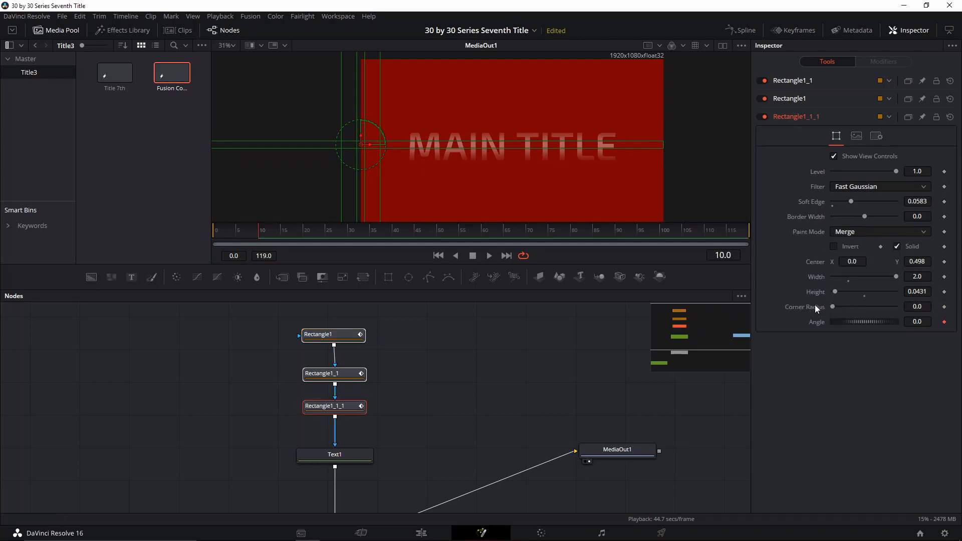
Step: Reduce the soft edge of the Rectangle1_1_1 and Rectangle1_1 masks to 0.011
click(833, 307)
double_click(915, 321)
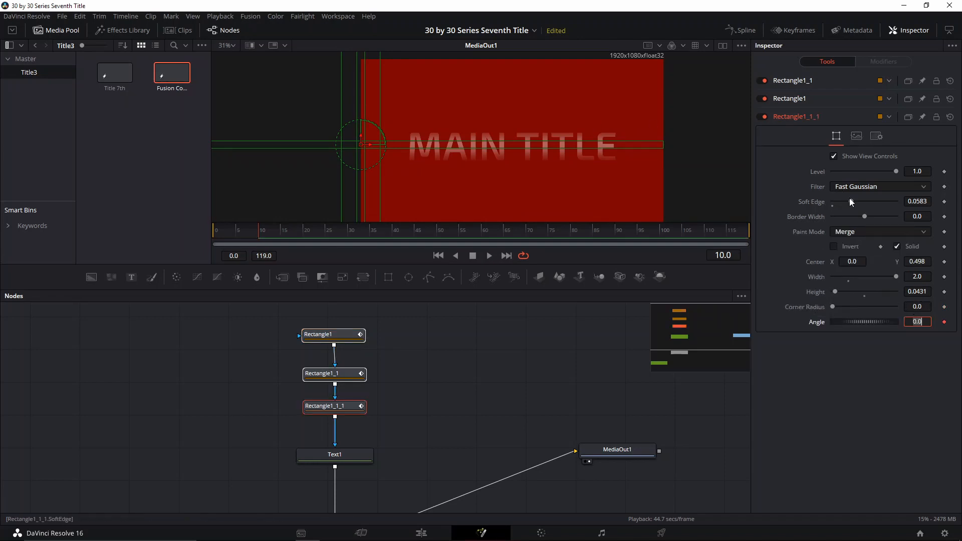
drag(847, 201, 832, 203)
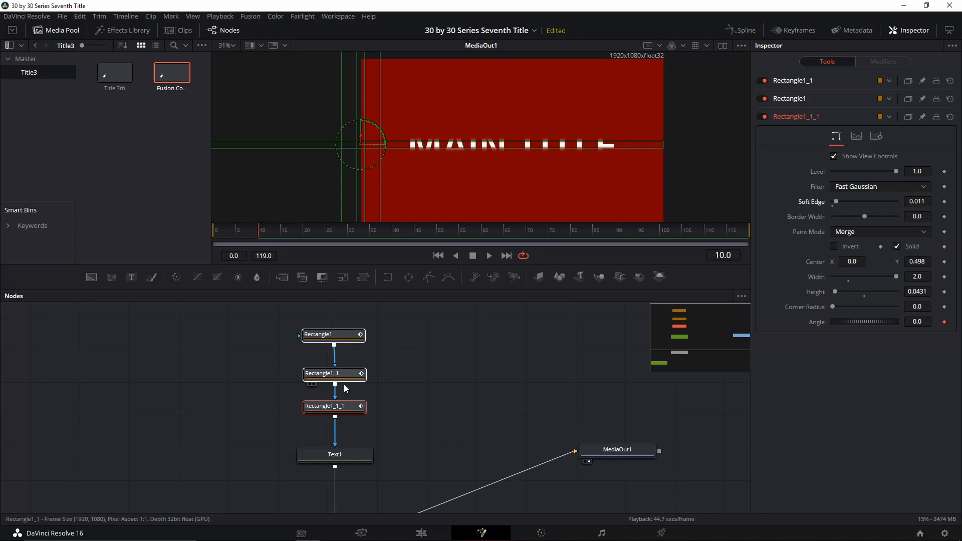
click(363, 373)
click(917, 165)
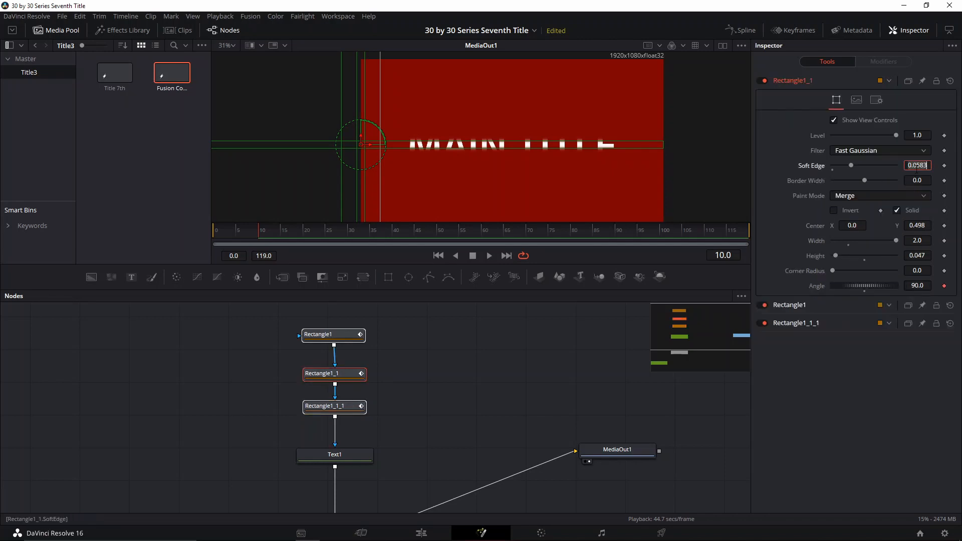
key(BackSpace)
text(.011)
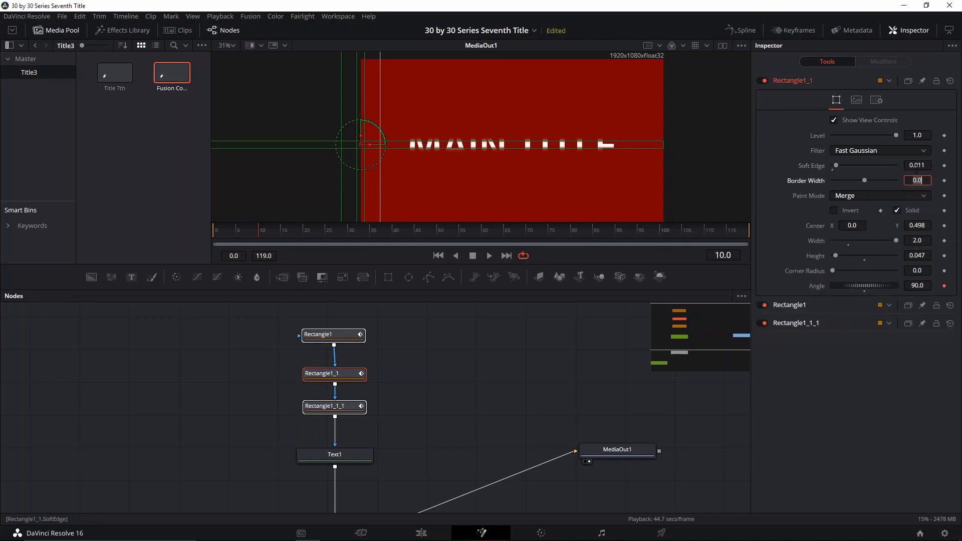
key(Return)
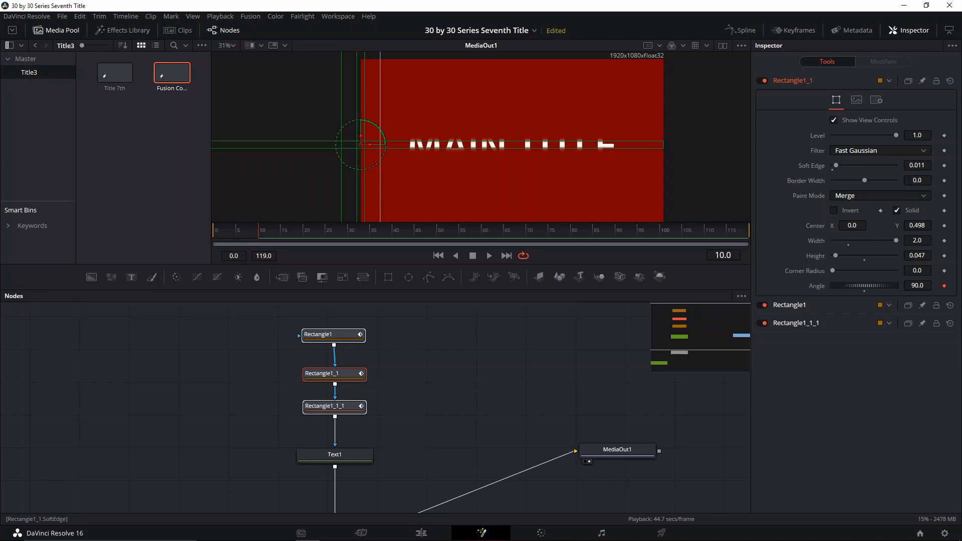
Step: Set the Rectangle1_1_1 mask's angle to 90 at frame 10
double_click(917, 322)
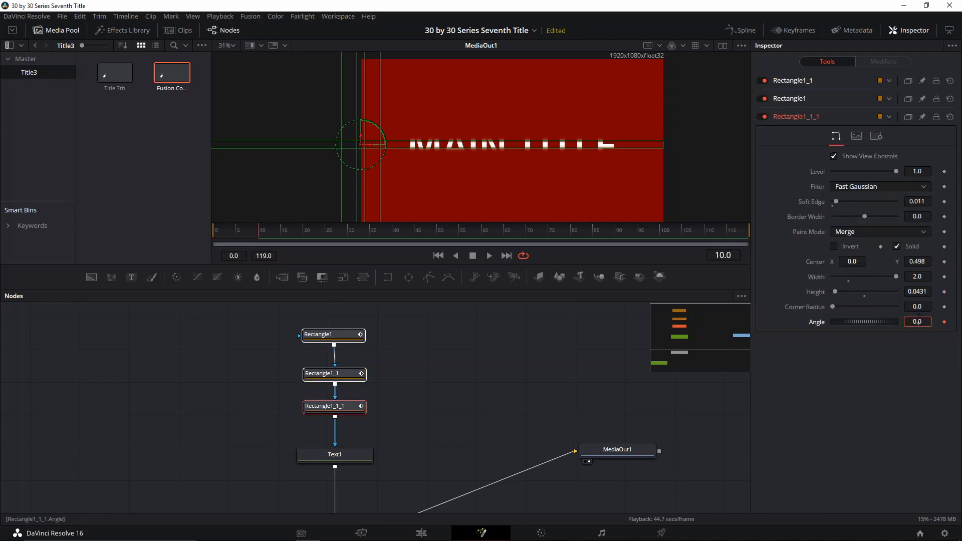
text(90)
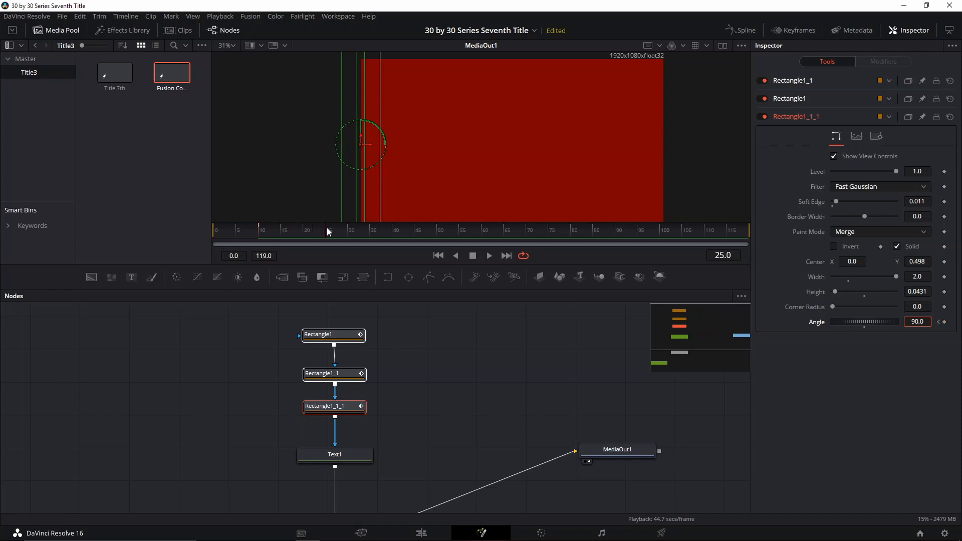
Step: Rotate the Rectangle1_1 mask alone to an angle of about 530.9 at frame 22
drag(312, 238, 316, 237)
click(354, 375)
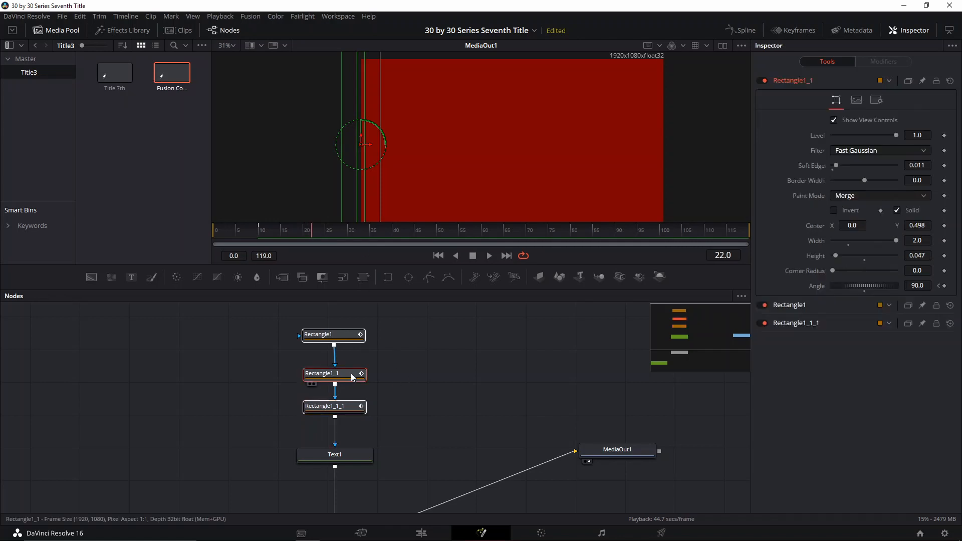
click(334, 379)
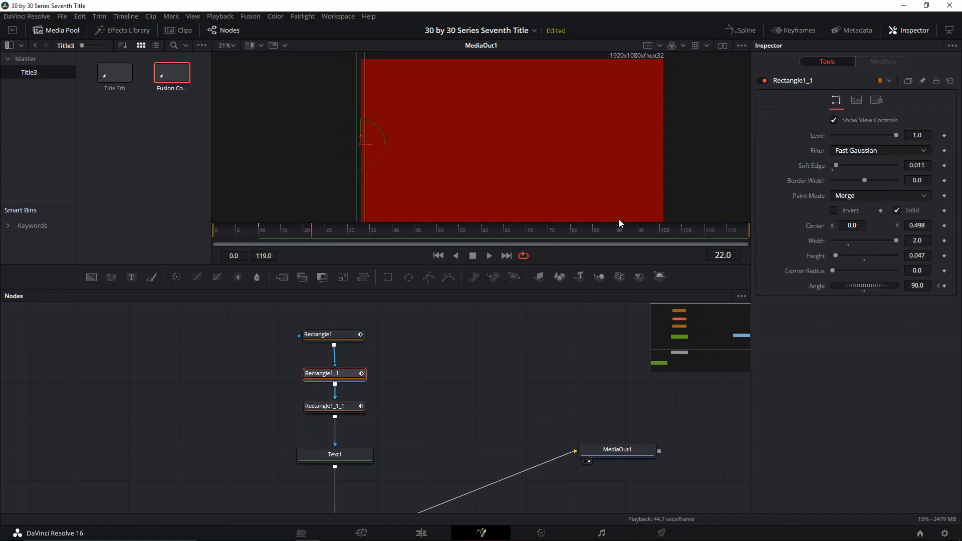
drag(862, 286, 945, 279)
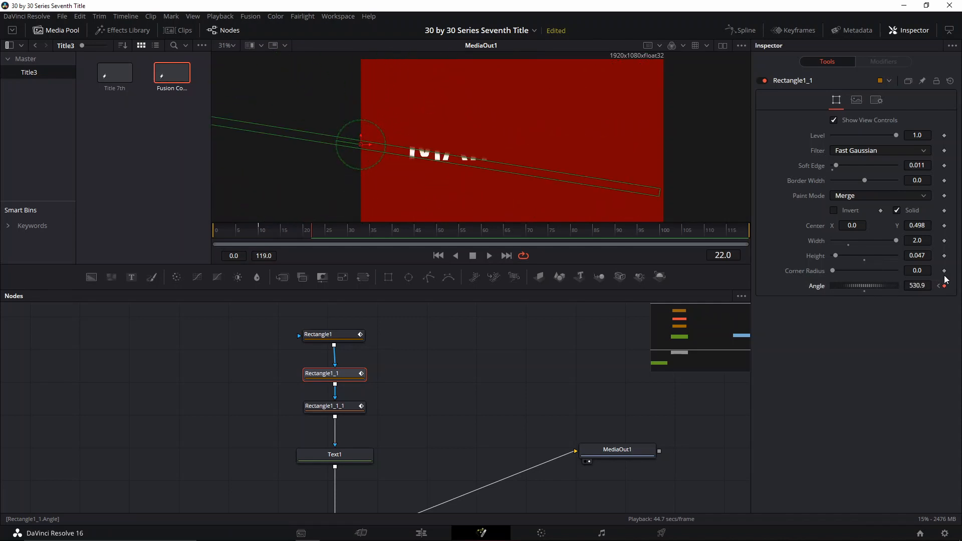
Step: Rotate the Rectangle1_1_1 mask in the opposite direction to an angle of about -369.1 at frame 22
click(346, 409)
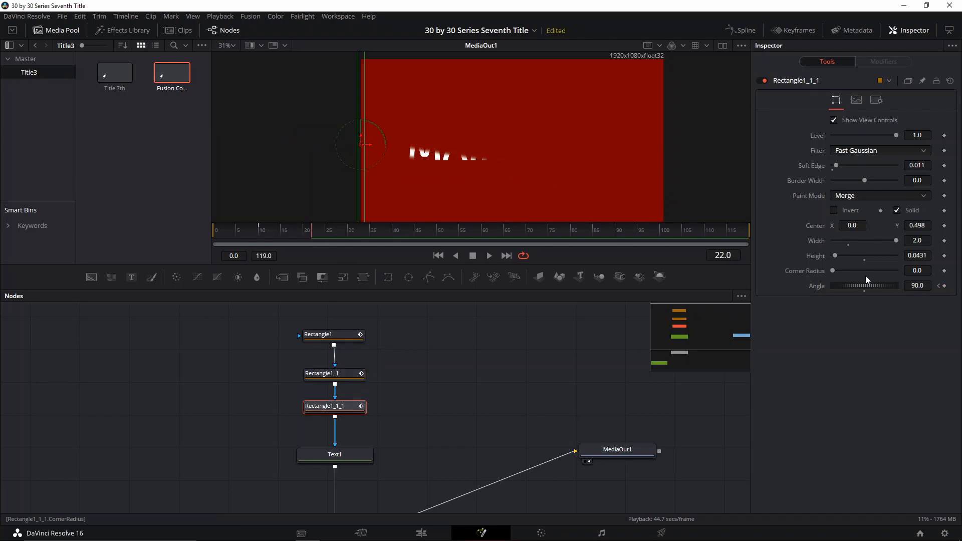
click(337, 377)
drag(852, 285, 765, 292)
click(323, 407)
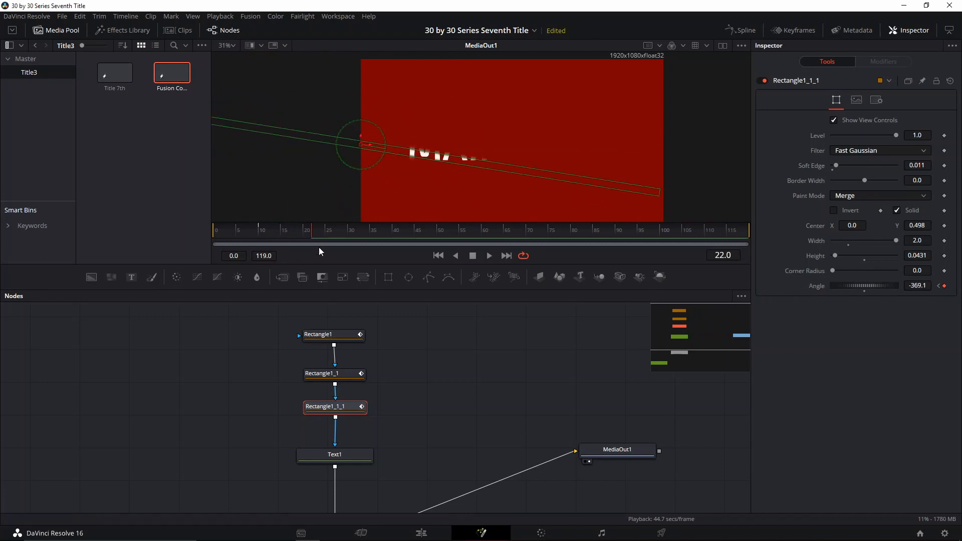
Step: Set the Rectangle1 mask's angle to about -210 at frame 24 and about -180.5 at frame 27
click(330, 332)
click(311, 335)
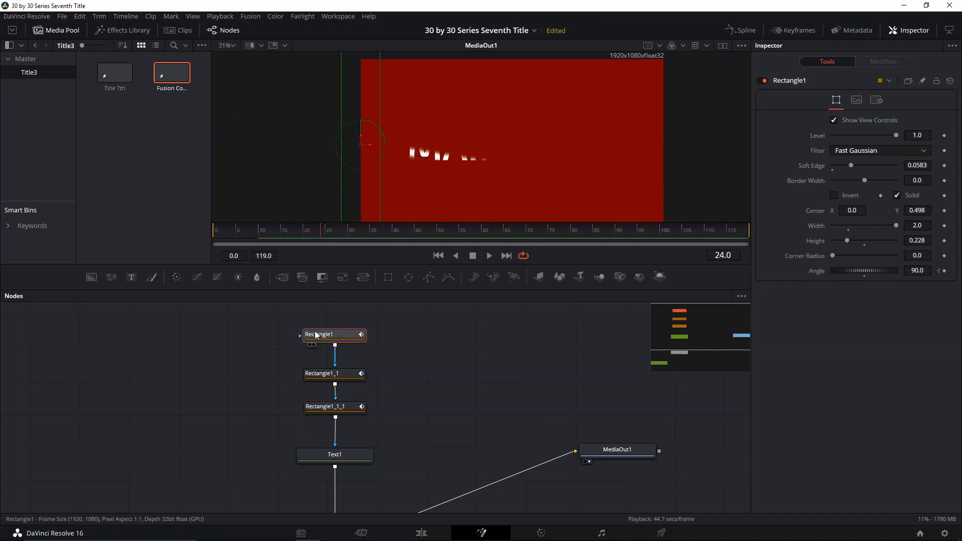
drag(860, 269, 801, 271)
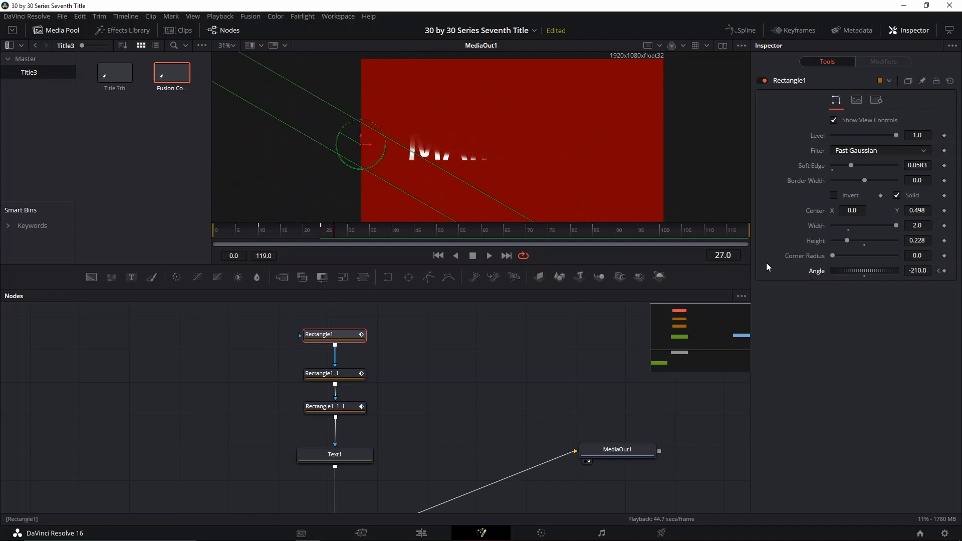
mouse_move(861, 274)
mouse_down()
mouse_move(882, 265)
mouse_move(868, 270)
mouse_up()
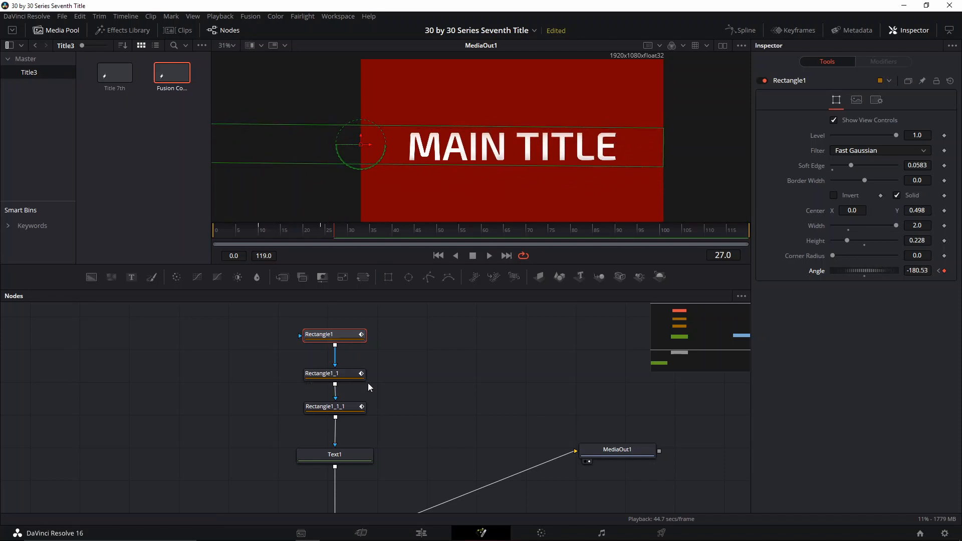
Step: Play back and scrub through the title animation to check how the rotating masks reveal the text
drag(324, 233, 233, 236)
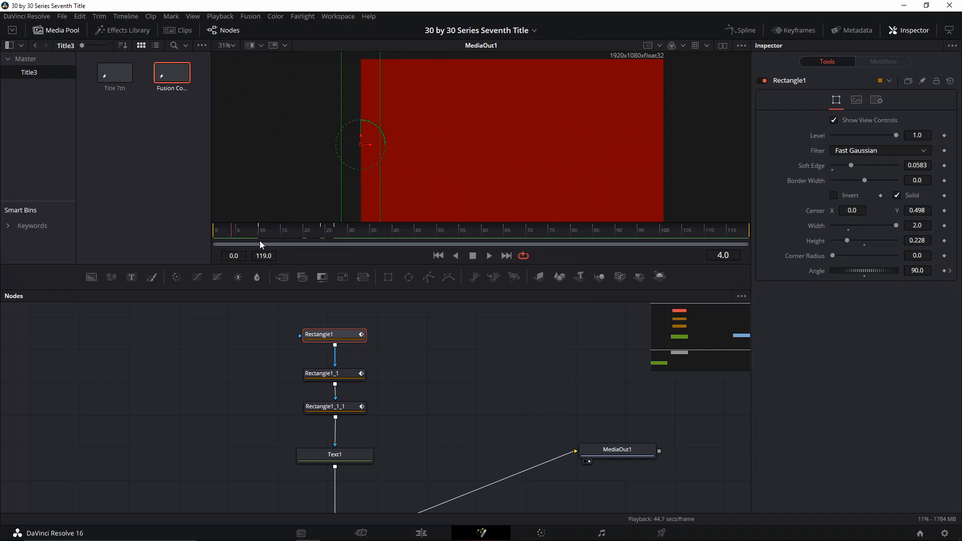
key(space)
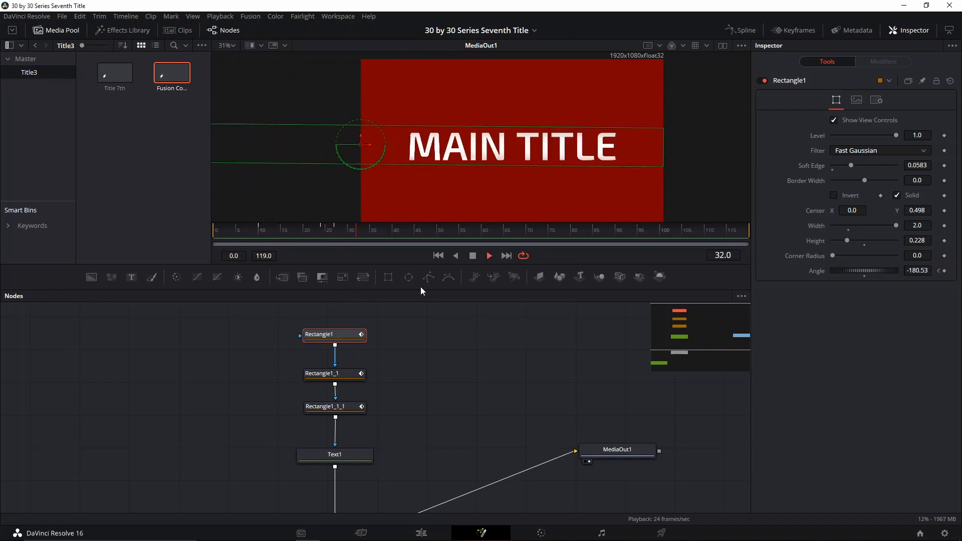
key(space)
click(300, 231)
drag(300, 230, 381, 230)
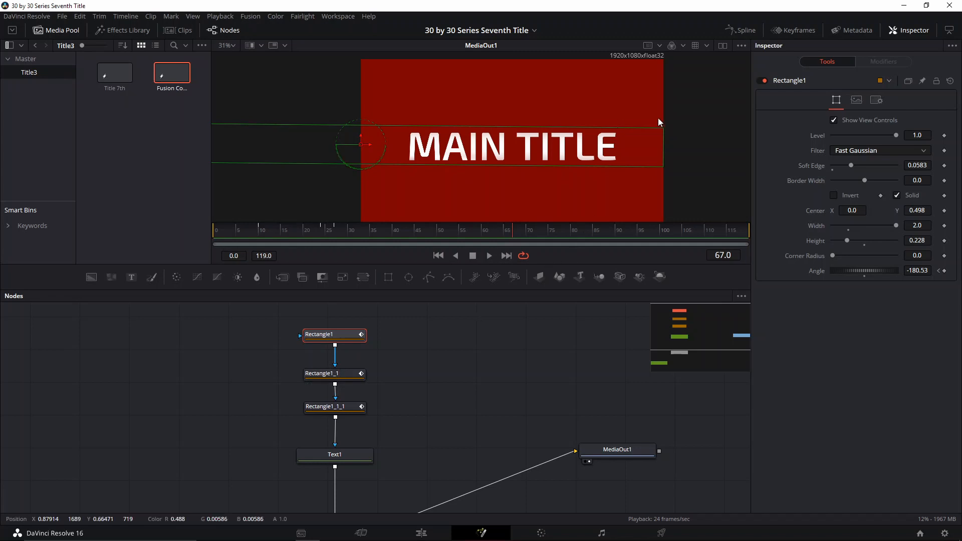
Step: Keyframe the current angle of all three rectangle masks at frame 67
drag(416, 329, 284, 415)
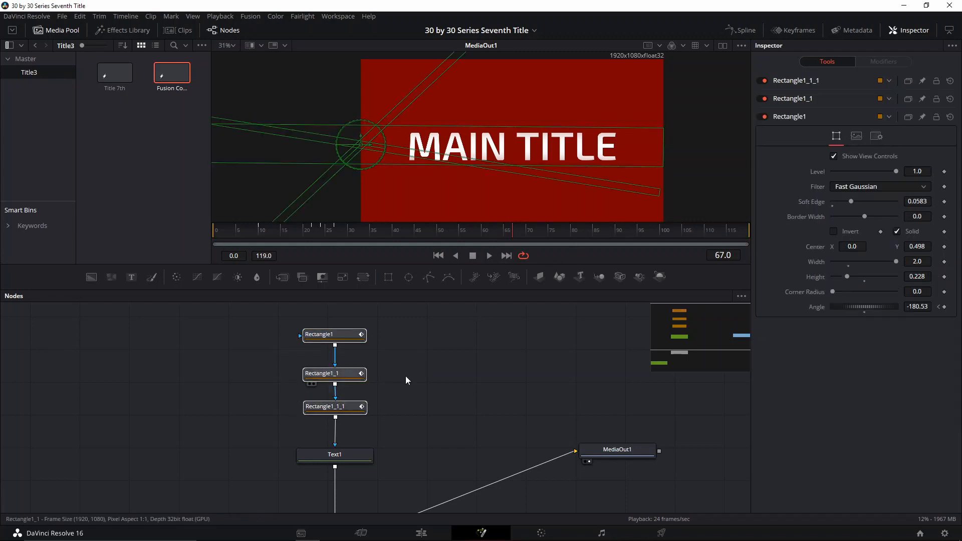
click(944, 307)
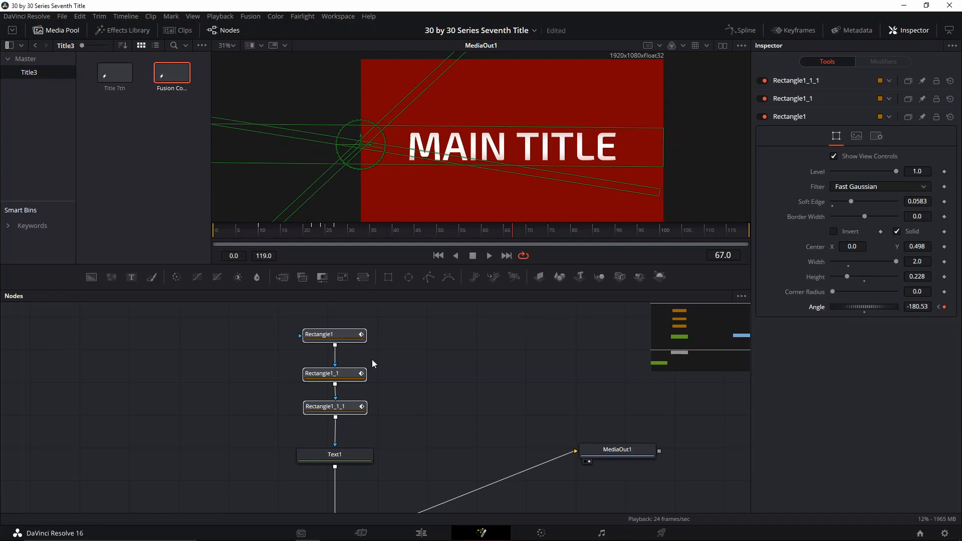
click(792, 98)
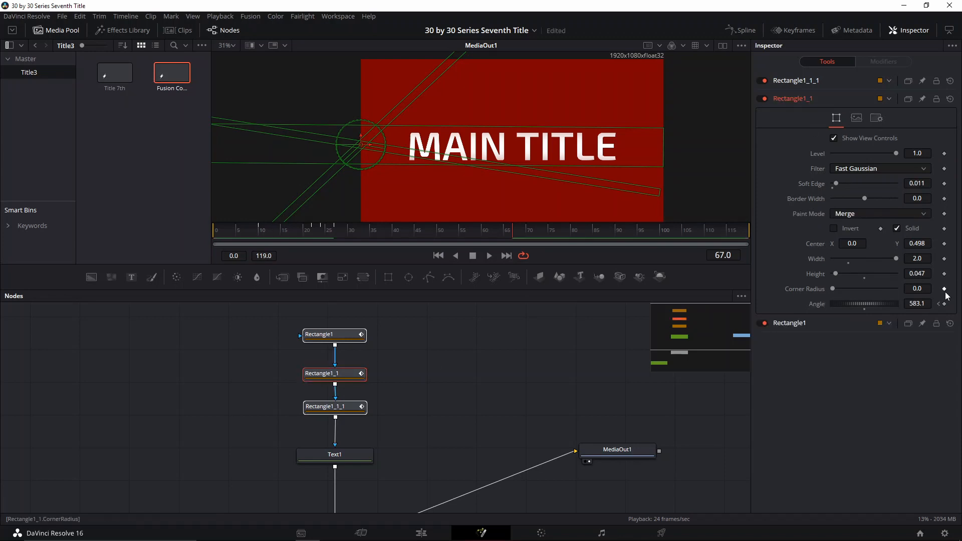
click(797, 82)
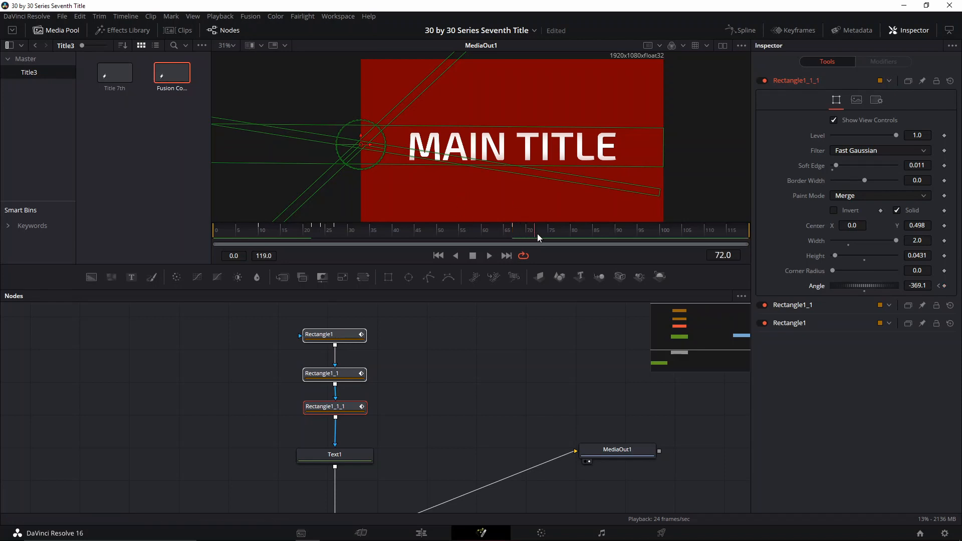
Step: Set the Rectangle1 mask's angle to about -188.6 at frame 72 and its soft edge to about 0.011
click(796, 324)
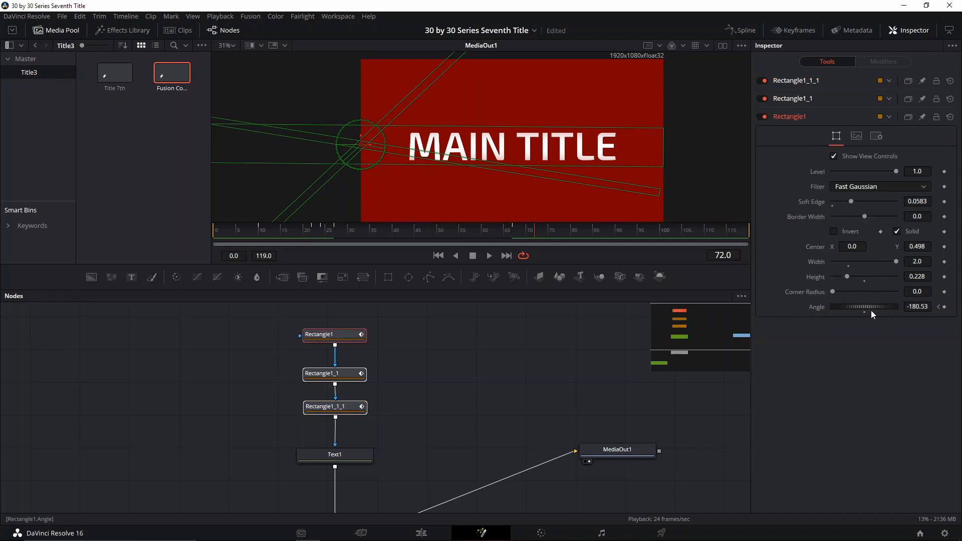
click(871, 311)
drag(870, 311, 856, 314)
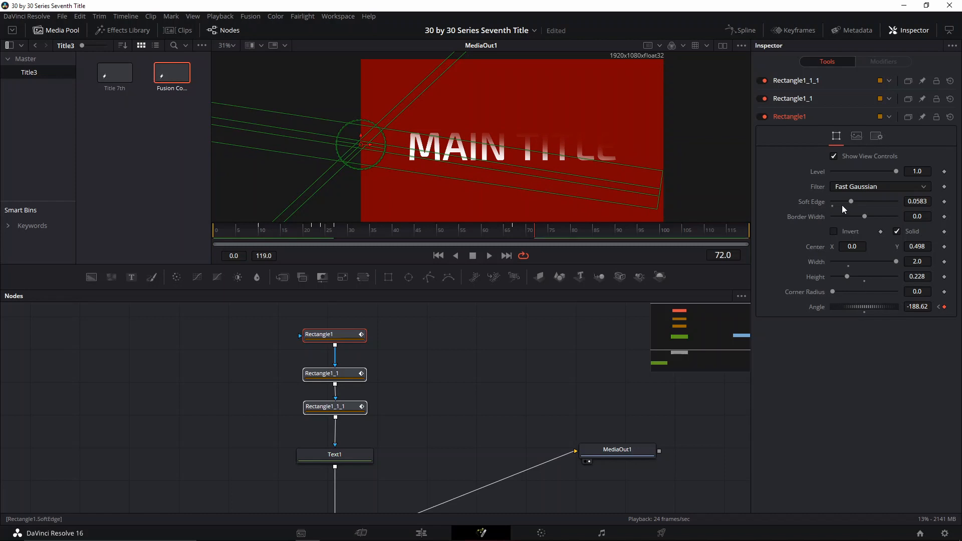
drag(846, 203, 829, 203)
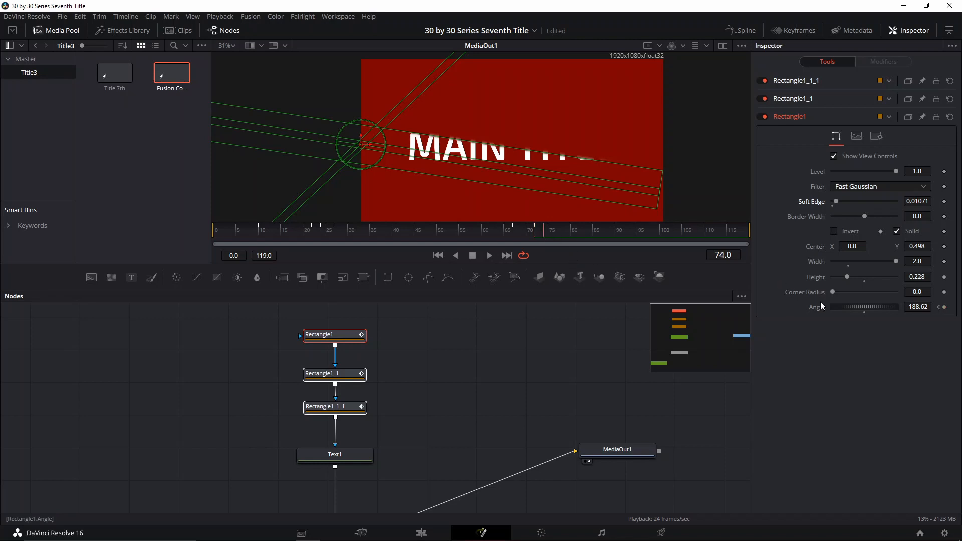
Step: At frame 74, set the mask angles to about -192.8 for Rectangle1, 536.1 for Rectangle1_1 and -356.1 for Rectangle1_1_1
drag(855, 305, 885, 303)
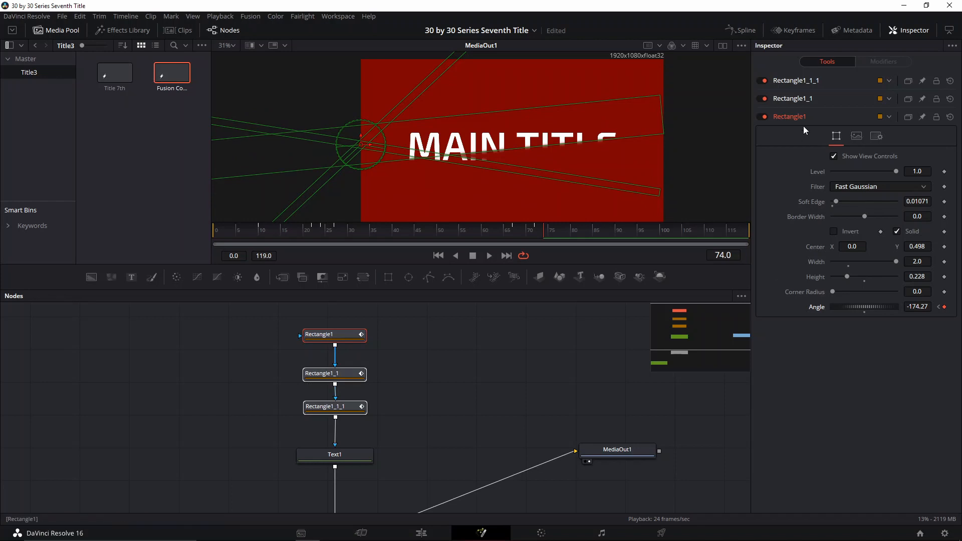
click(828, 114)
drag(869, 302, 861, 303)
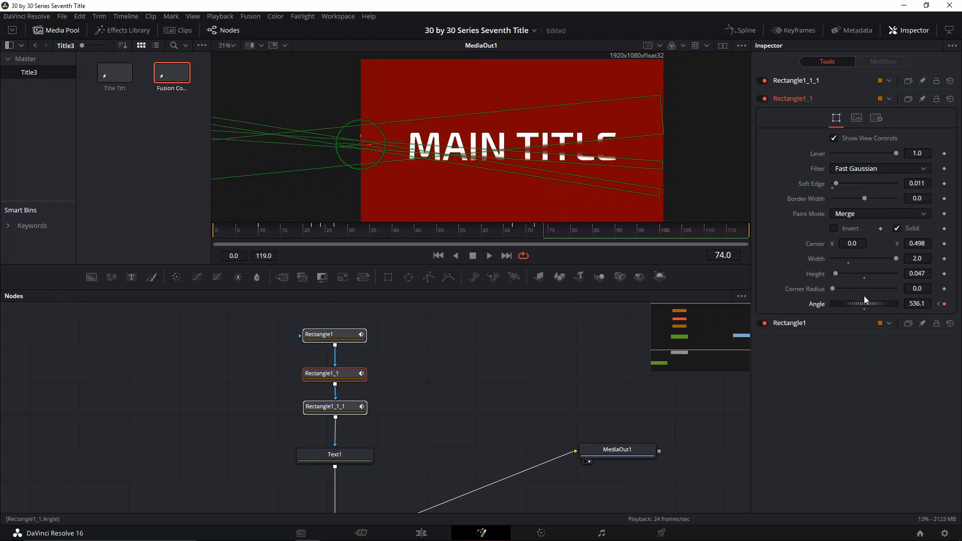
click(801, 80)
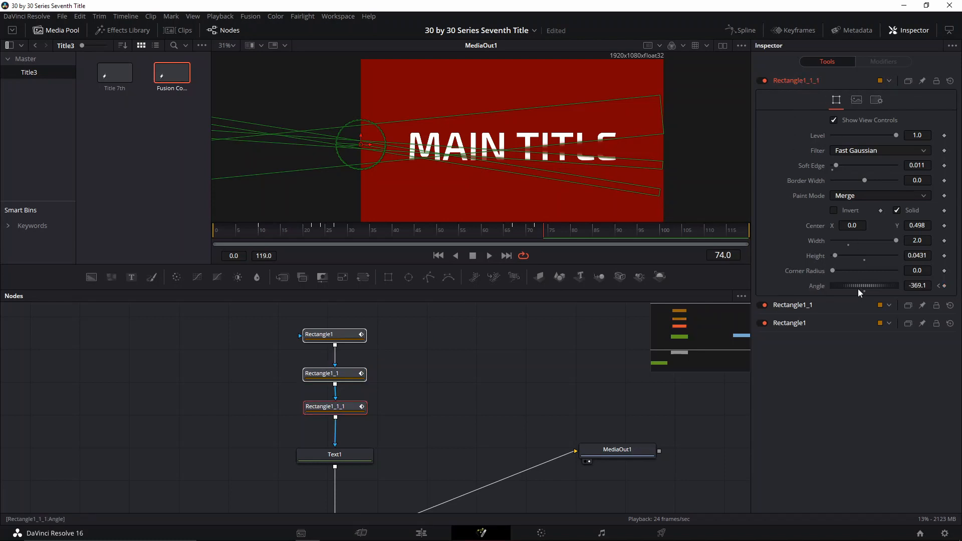
drag(858, 289, 860, 290)
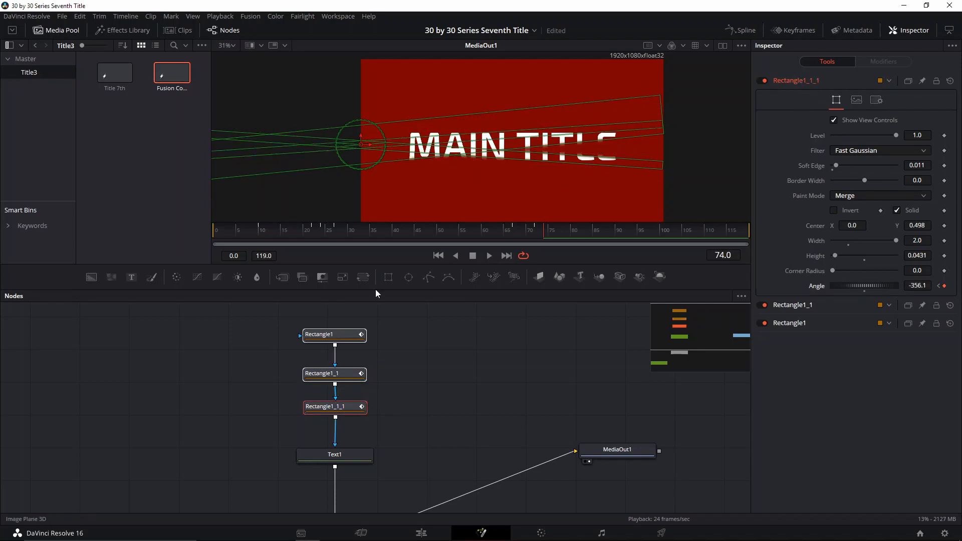
click(797, 323)
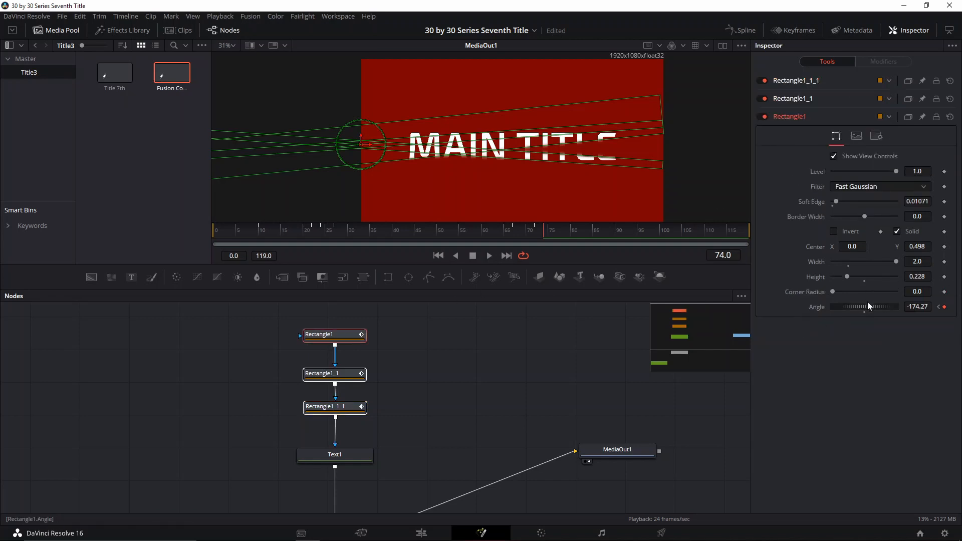
drag(866, 306, 834, 316)
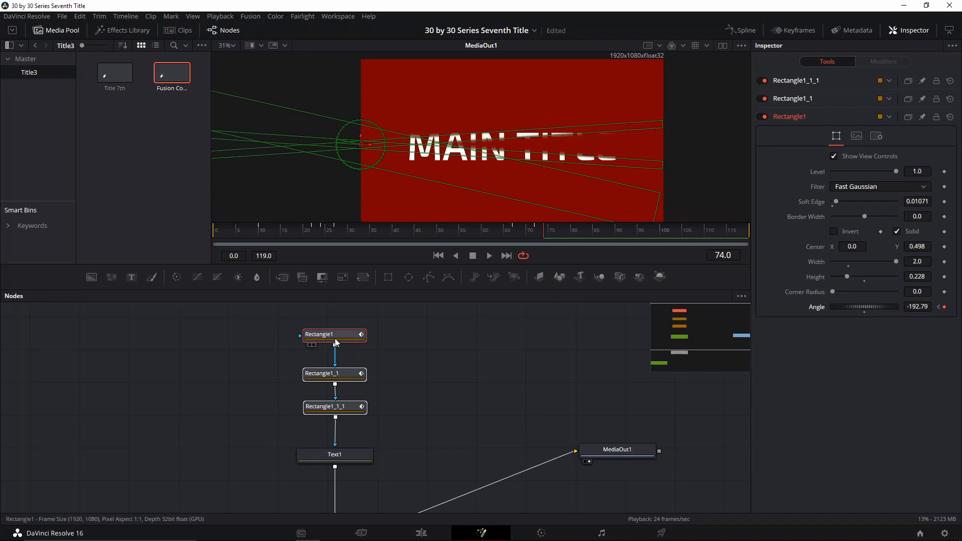
Step: At frame 78, rotate all three rectangle masks clear of the title, with Rectangle1_1_1 at about -298.7
click(565, 231)
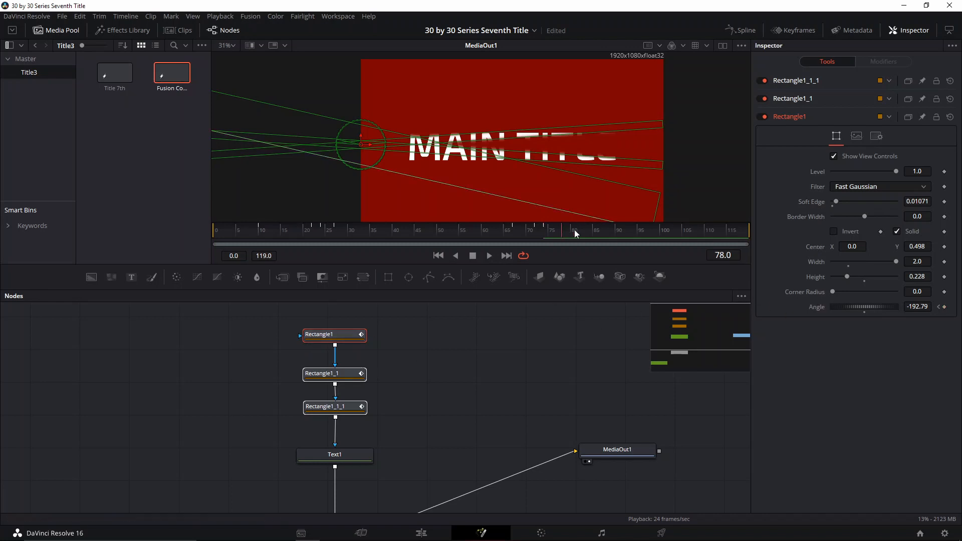
drag(868, 310, 852, 309)
click(341, 373)
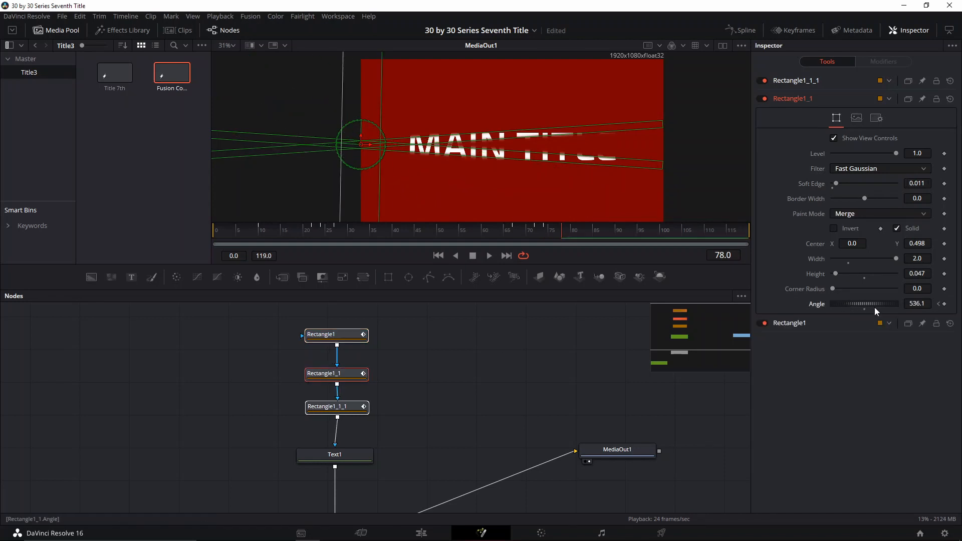
drag(874, 307, 865, 283)
click(328, 407)
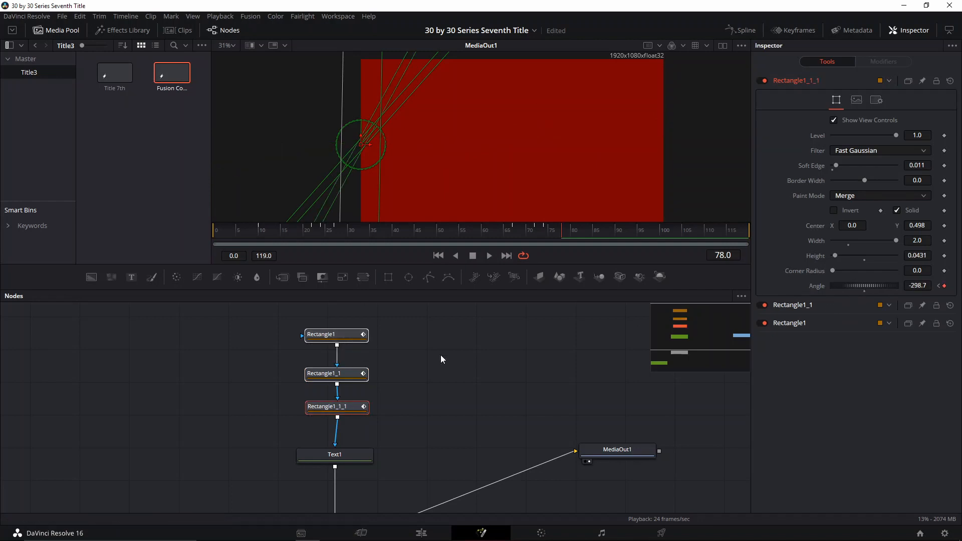
Step: Display the angle curves of Rectangle1, Rectangle1_1 and Rectangle1_1_1 in the Spline editor
drag(321, 231, 274, 232)
click(744, 33)
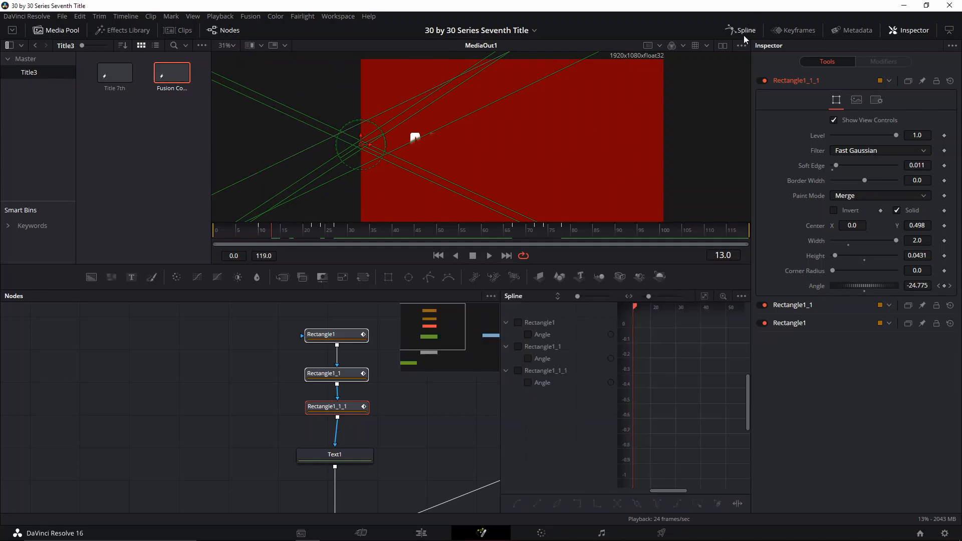
click(518, 322)
click(518, 347)
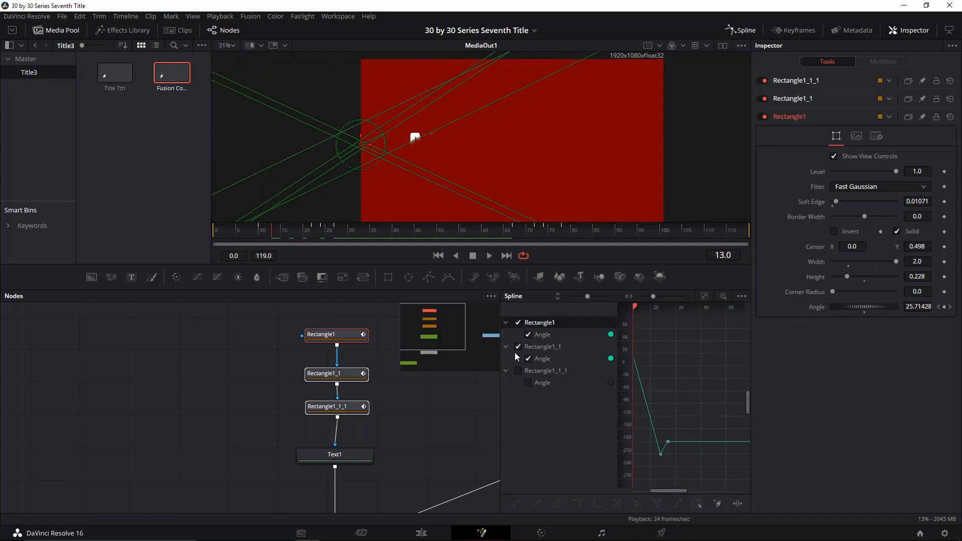
click(518, 371)
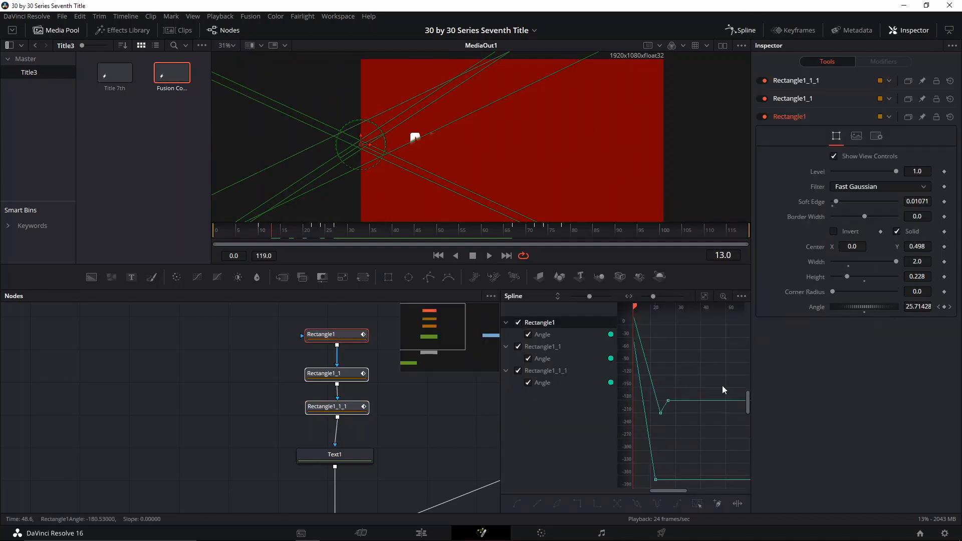
Step: Smooth the masks' angle keyframes, set their easing to 33.0 in and 39.5 out, and close the Spline editor
scroll(719, 386, right, 5)
drag(673, 393, 648, 467)
key(shift+s)
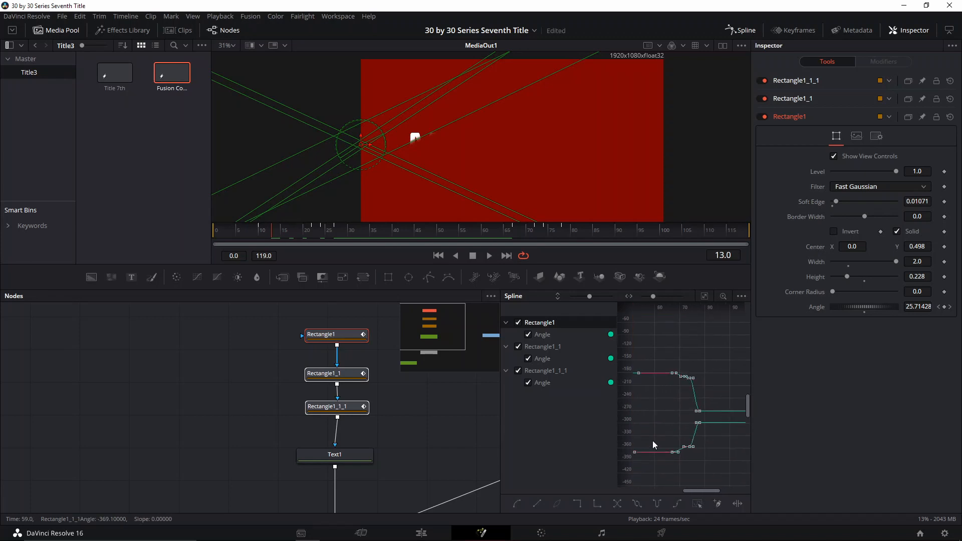
key(t)
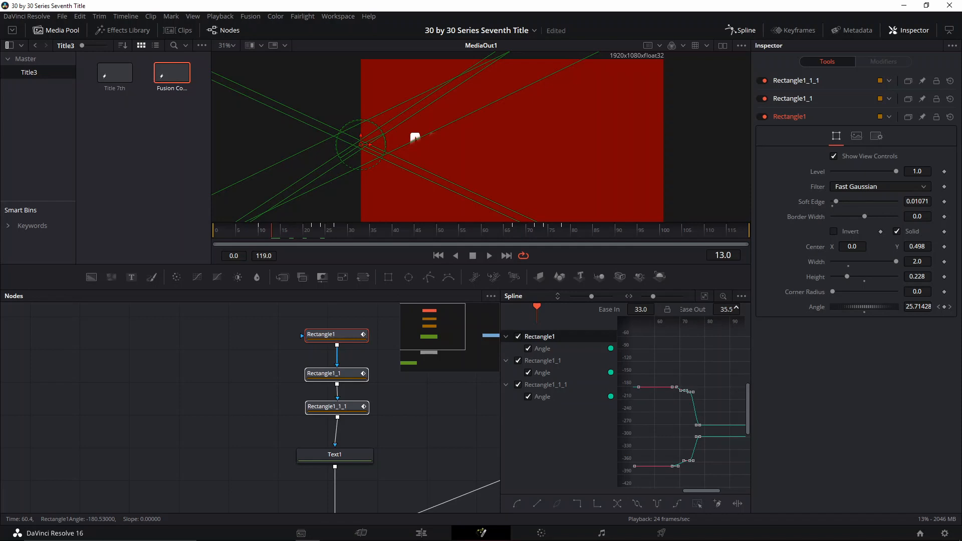
drag(736, 308, 737, 308)
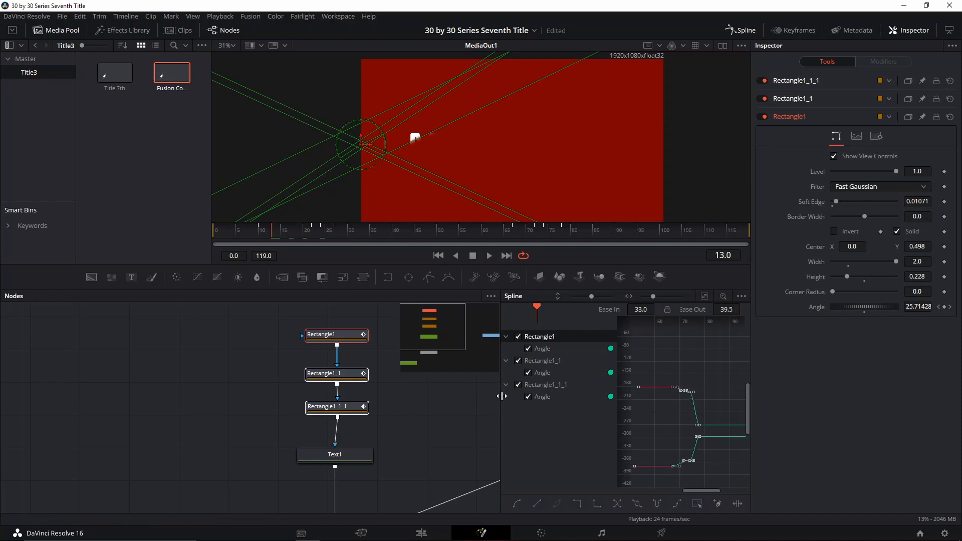
click(750, 31)
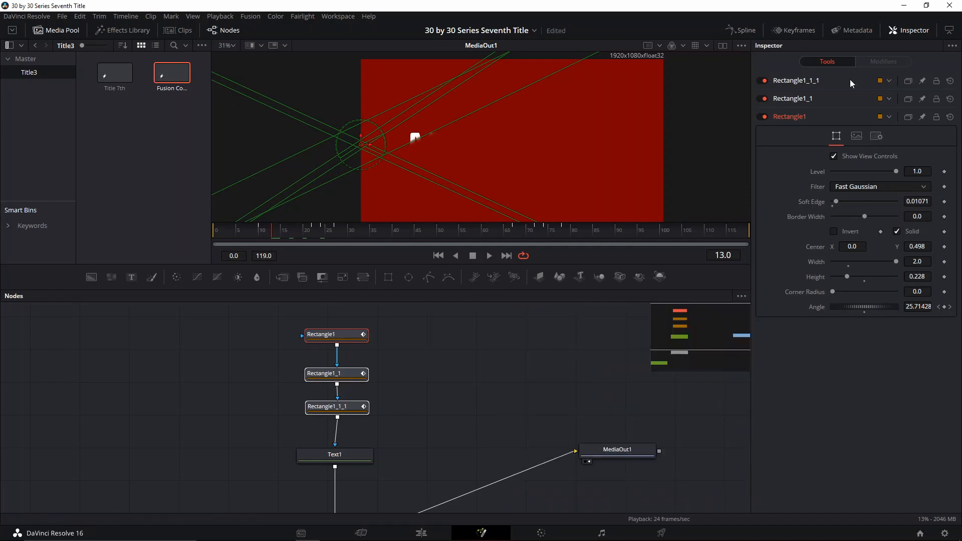
Step: Enable motion blur on Rectangle1 with quality 5 and a shutter angle of 130
click(875, 136)
click(844, 167)
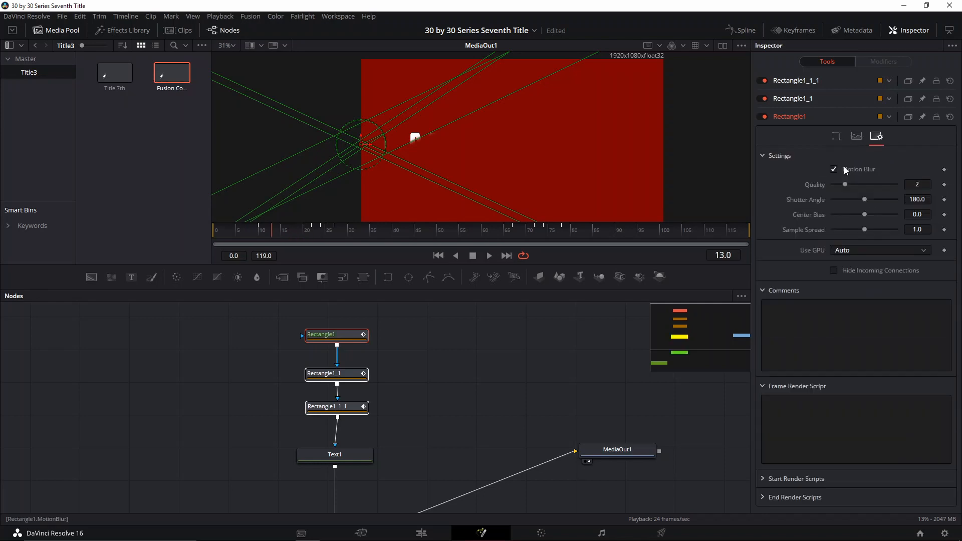
click(917, 184)
text(5)
key(Return)
click(921, 199)
text(130)
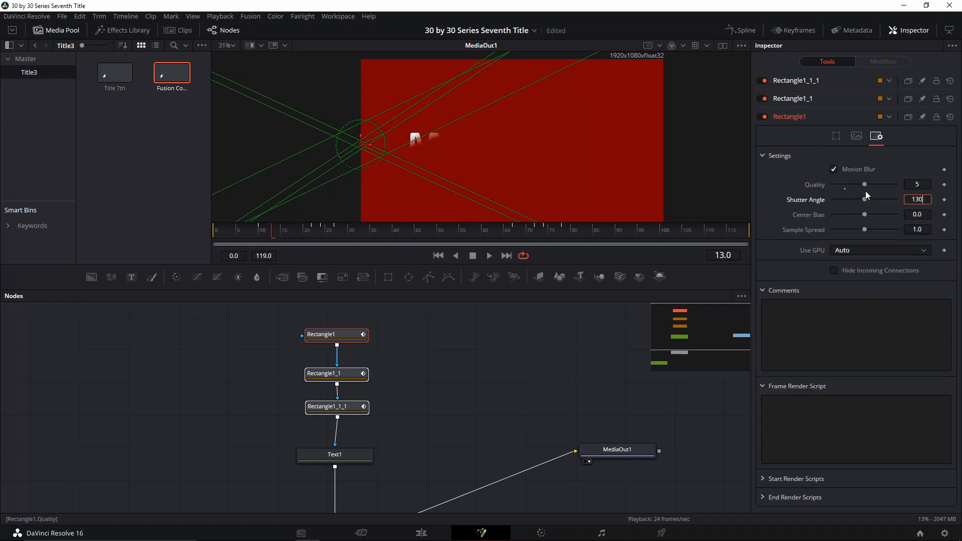
key(Tab)
Step: Enable motion blur on Rectangle1_1 with quality 5 and lower its shutter angle to match Rectangle1
click(814, 100)
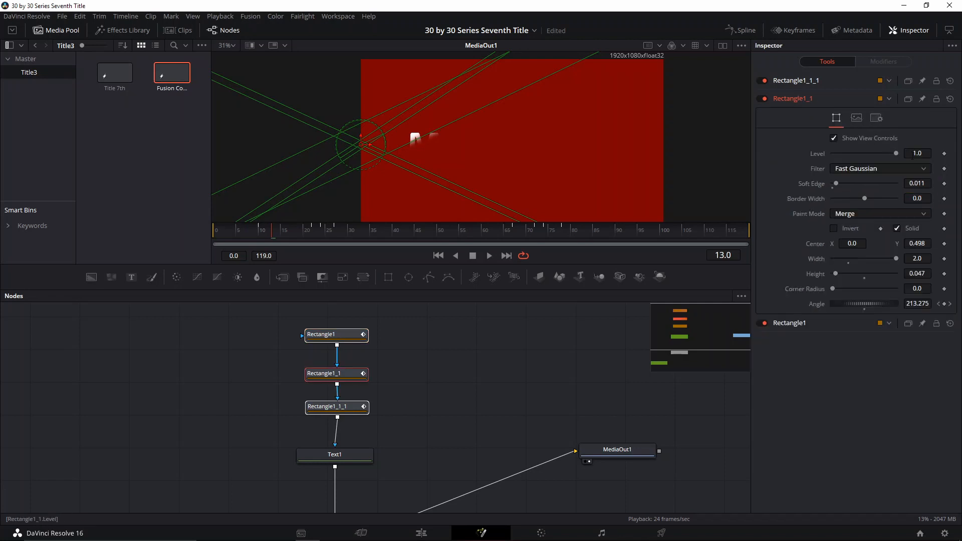
click(918, 154)
click(877, 119)
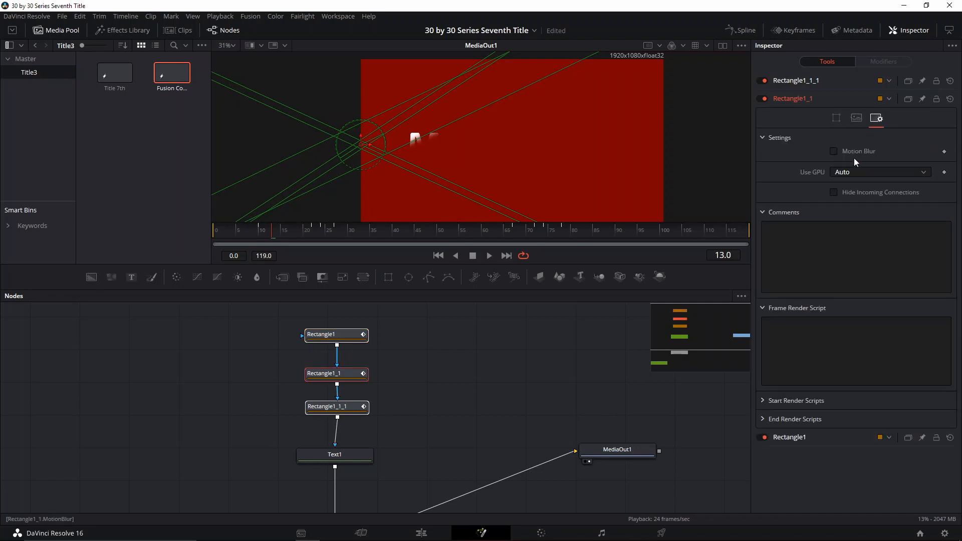
double_click(917, 166)
key(Return)
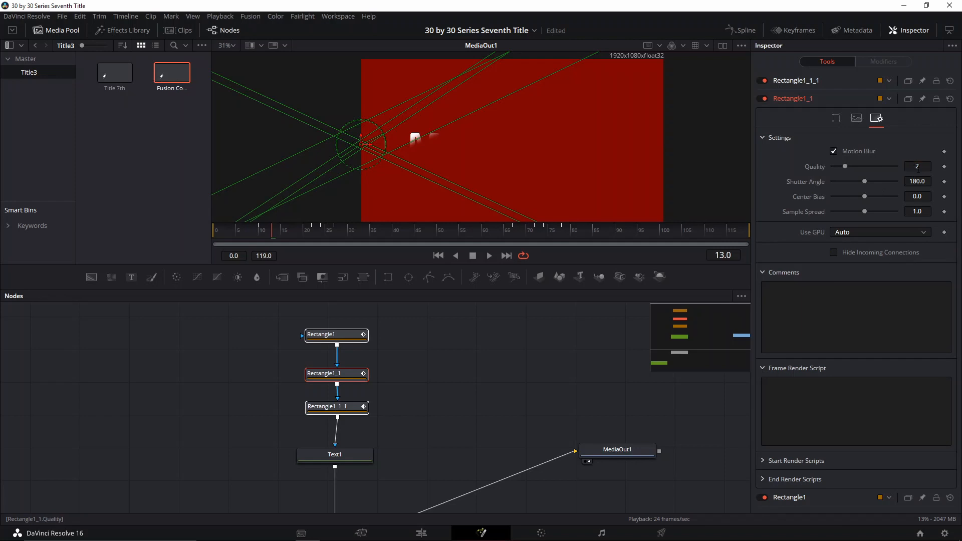
double_click(917, 167)
text(5)
key(Return)
double_click(918, 182)
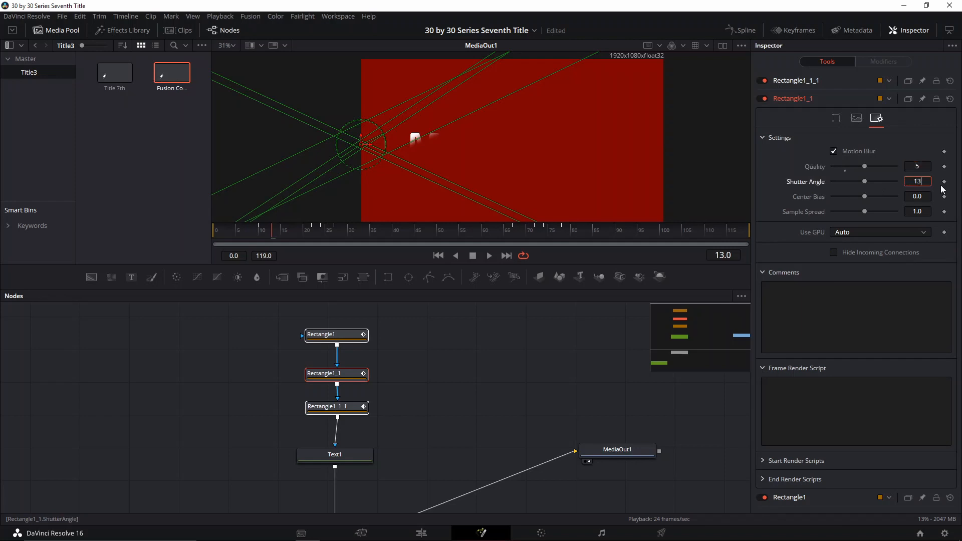
text(13)
key(Return)
Step: Enable motion blur on Rectangle1_1_1 with quality 5 and a shutter angle of 130
click(813, 84)
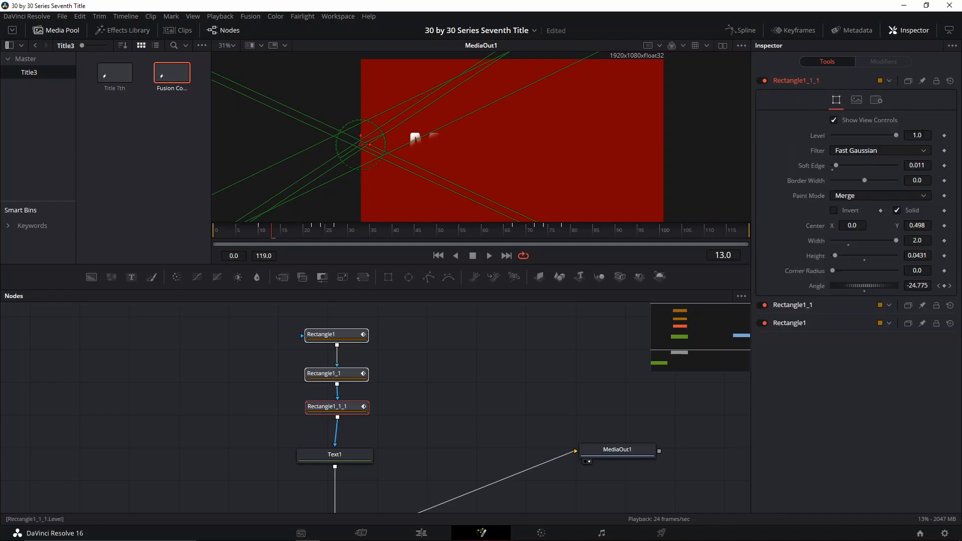
click(880, 100)
click(858, 134)
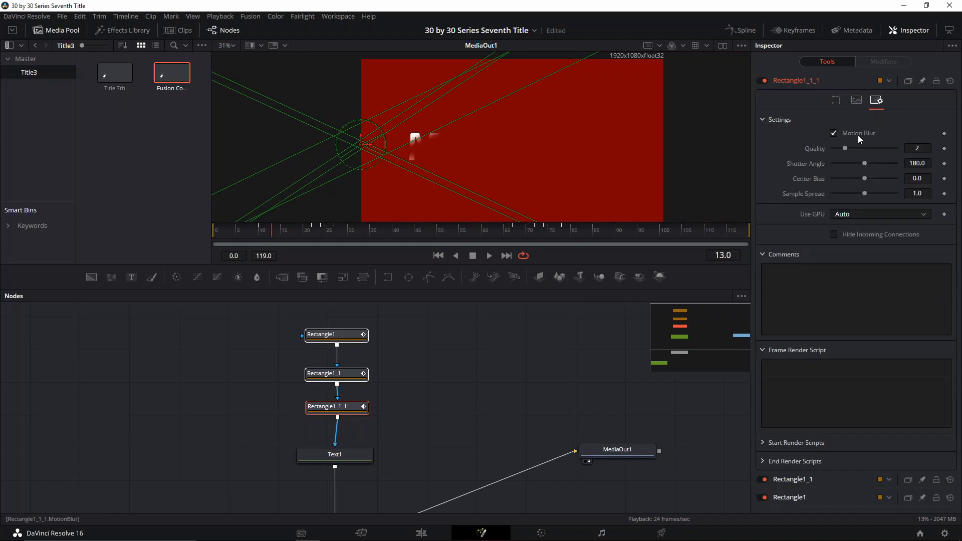
click(917, 148)
text(5)
key(Tab)
text(130)
key(Tab)
click(481, 359)
Step: Make the Background1 node fully transparent by setting its colour to black and its alpha to 0
drag(275, 235, 250, 236)
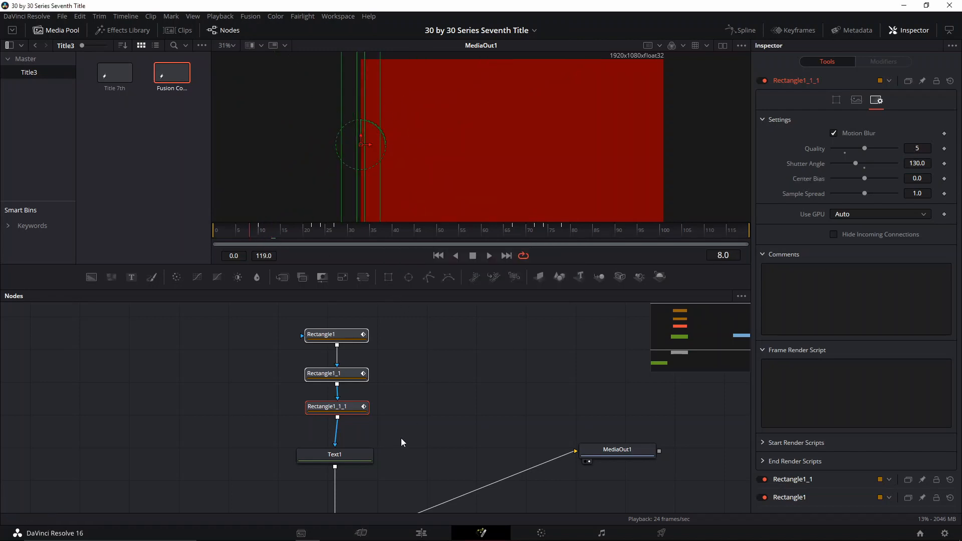
drag(424, 434, 565, 363)
scroll(545, 369, down, 2)
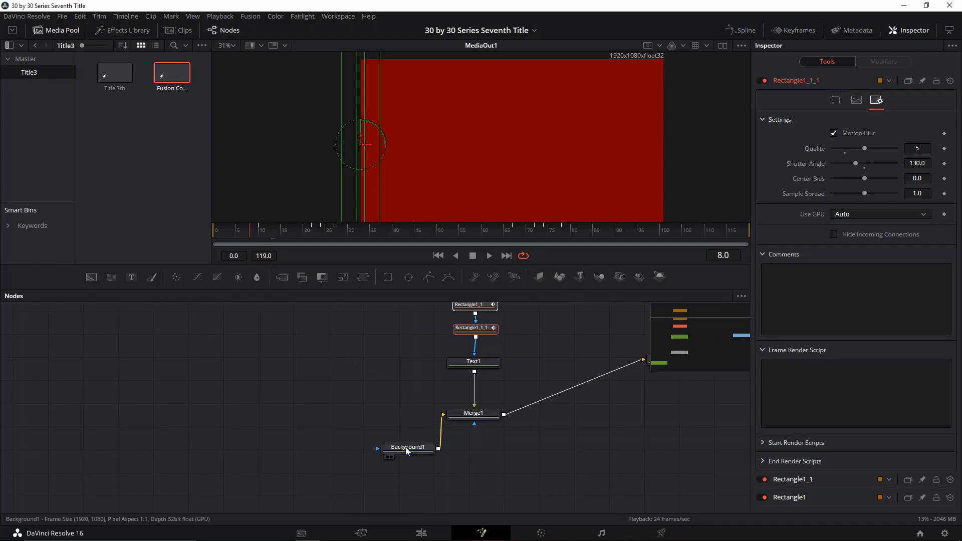
click(407, 448)
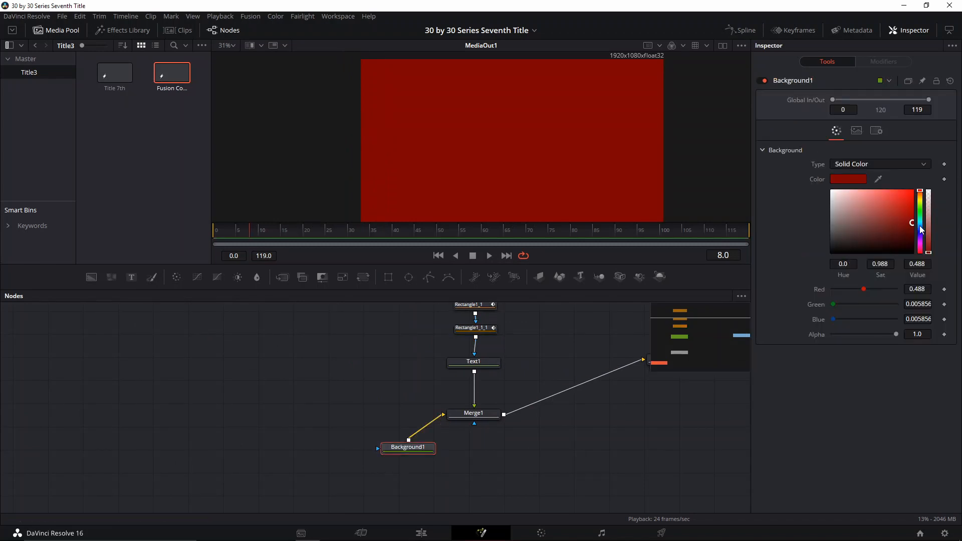
drag(921, 230, 924, 259)
drag(896, 335, 803, 359)
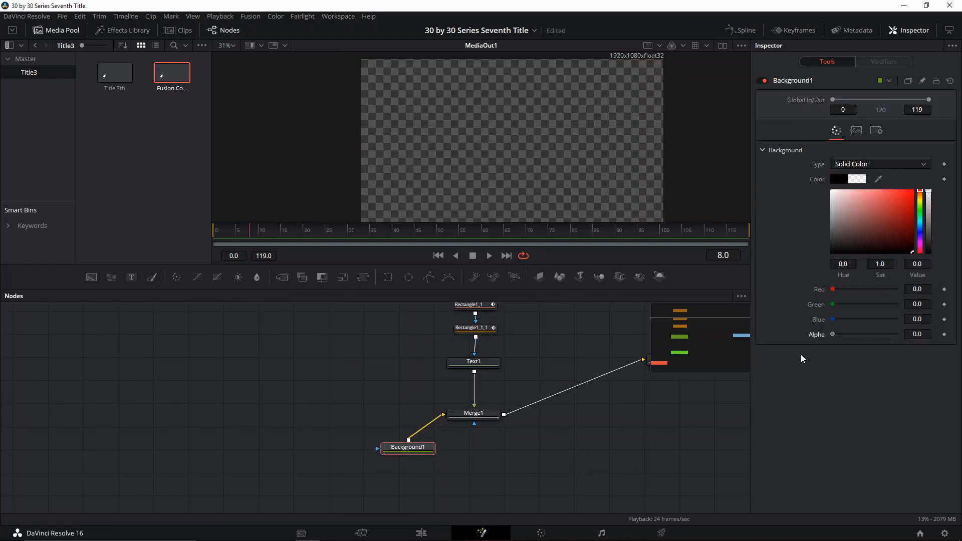
Step: Play back the composition to check the motion-blurred title reveal and exit over the transparent background
drag(533, 325, 507, 349)
key(space)
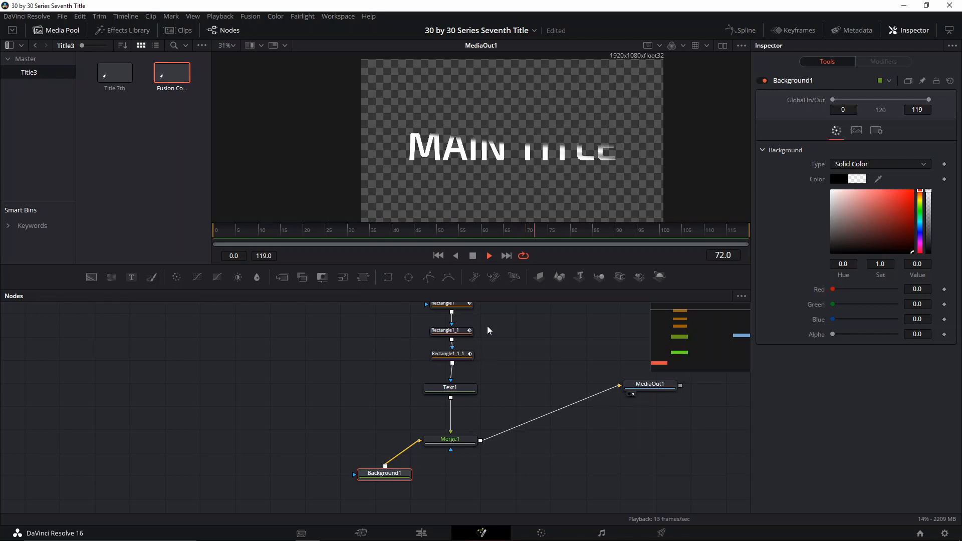
key(space)
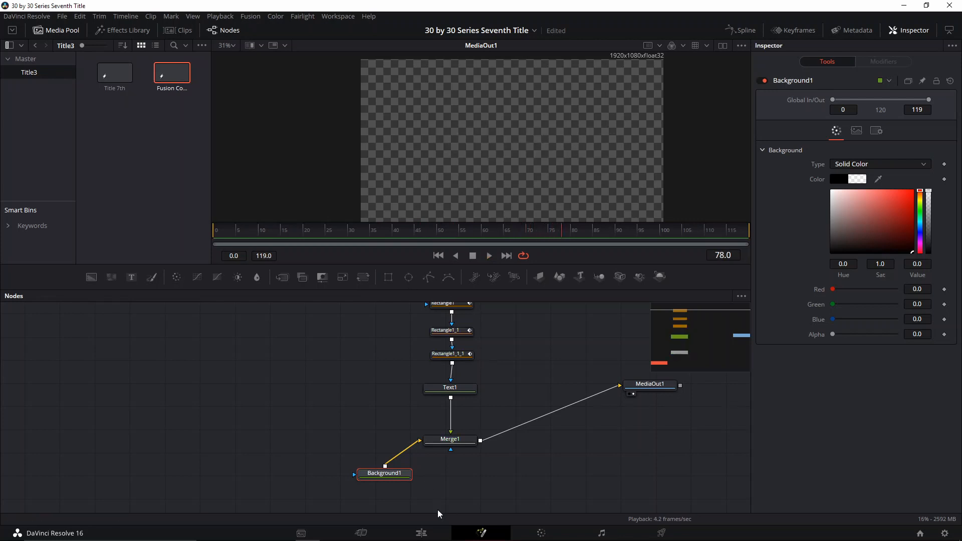
Step: On the Edit page, add the Fusion composition to Video 2 and move the 2392-1080.mp4 clip beneath both title clips
click(420, 534)
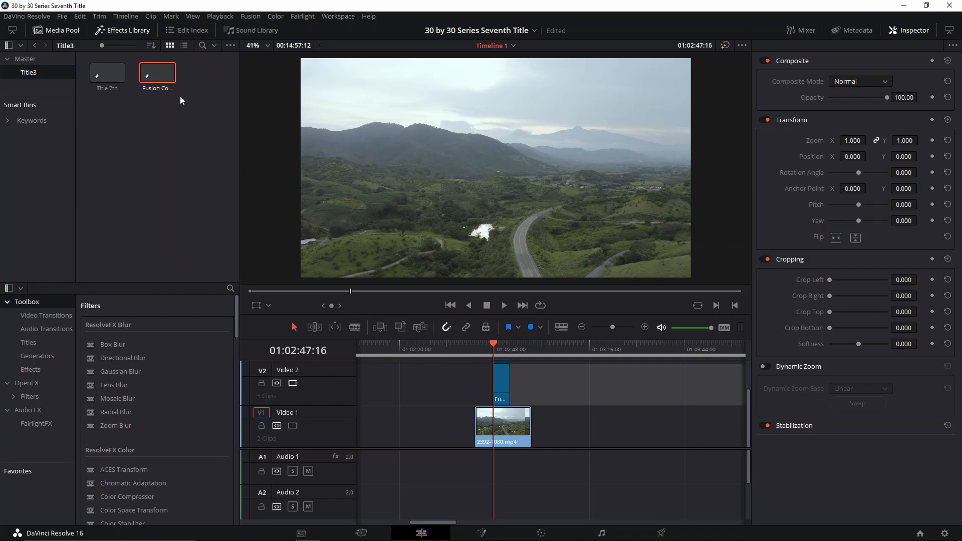
drag(158, 71, 526, 394)
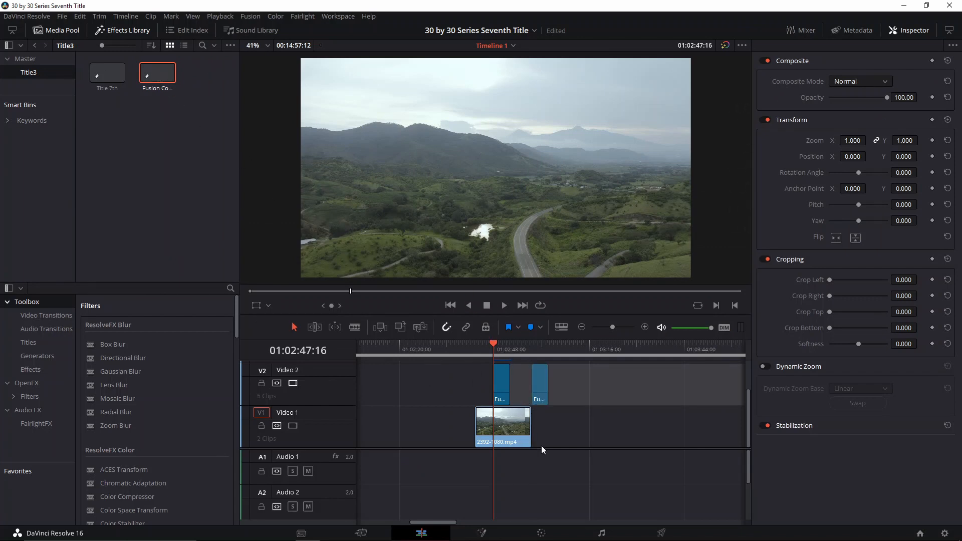
mouse_move(529, 428)
mouse_down()
mouse_move(540, 431)
mouse_move(525, 425)
mouse_up()
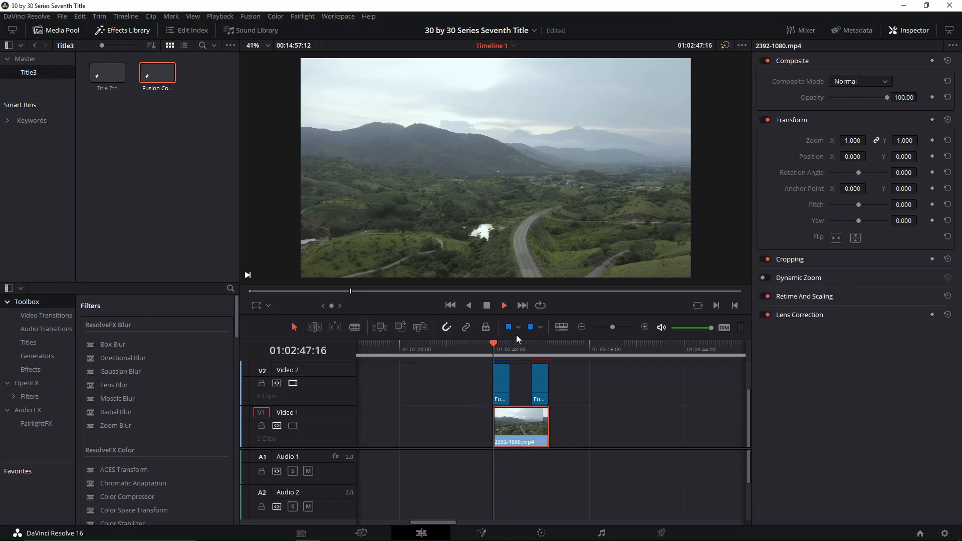
Step: Play back the timeline and move the playhead to the start of the second title clip at 01:02:59:00
key(space)
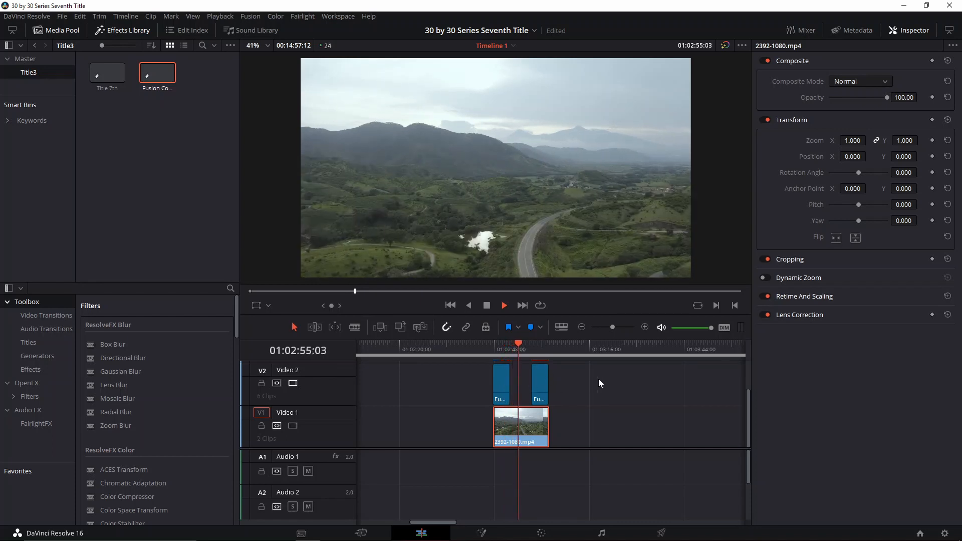
key(space)
click(530, 346)
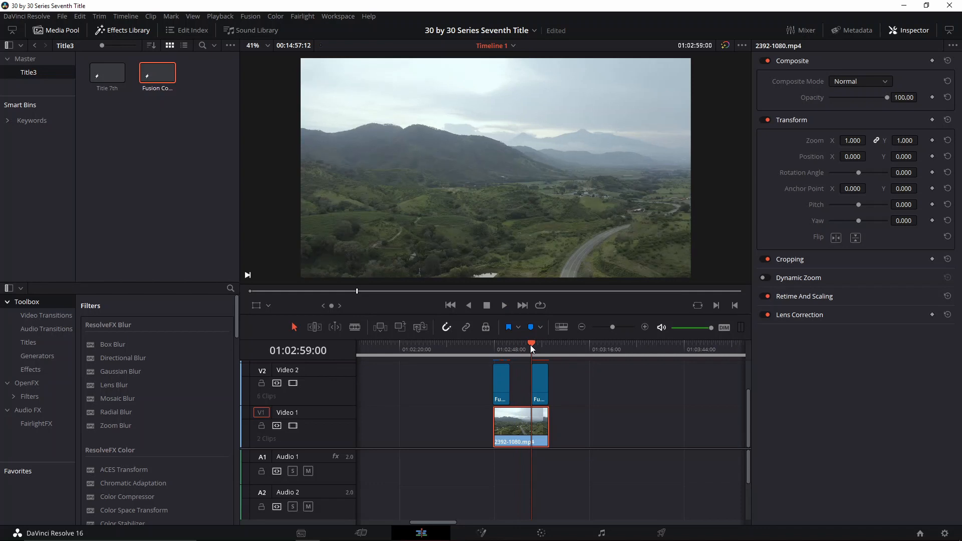
Step: Play the second title clip over the landscape footage several times, returning the playhead to its start at 01:02:59:00
key(space)
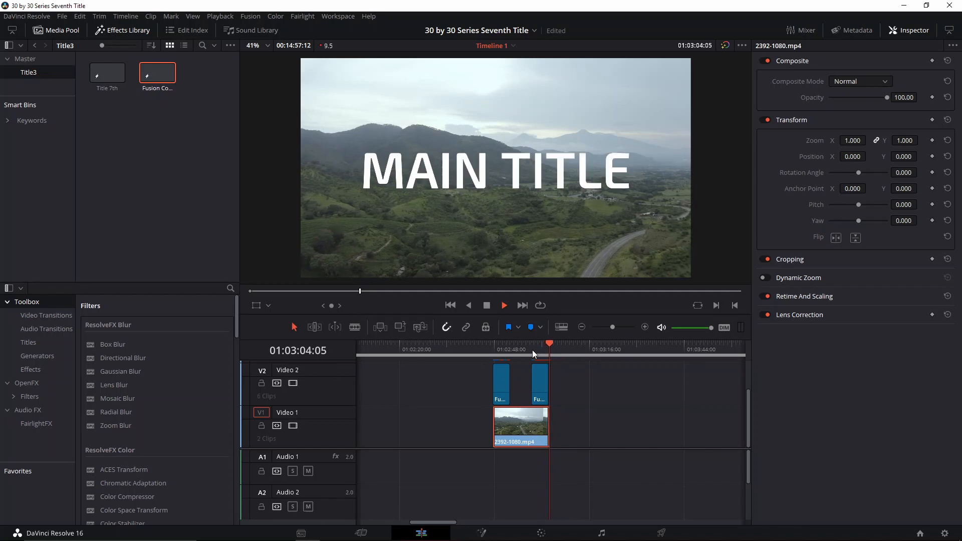
click(532, 349)
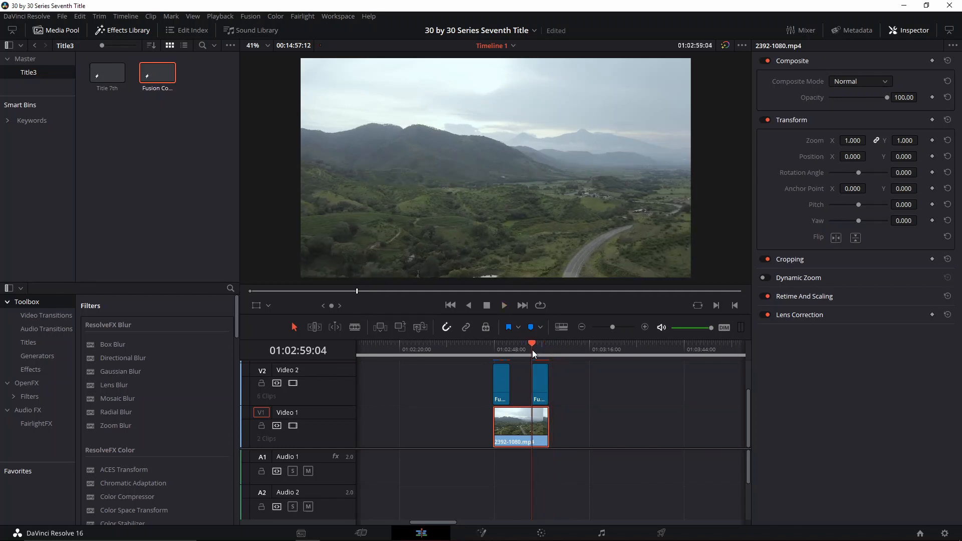
key(space)
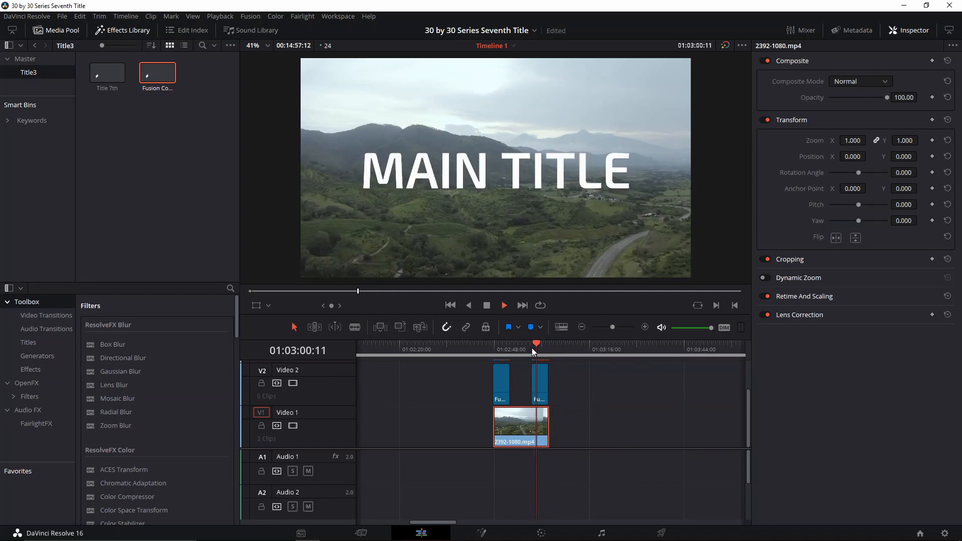
click(531, 348)
key(space)
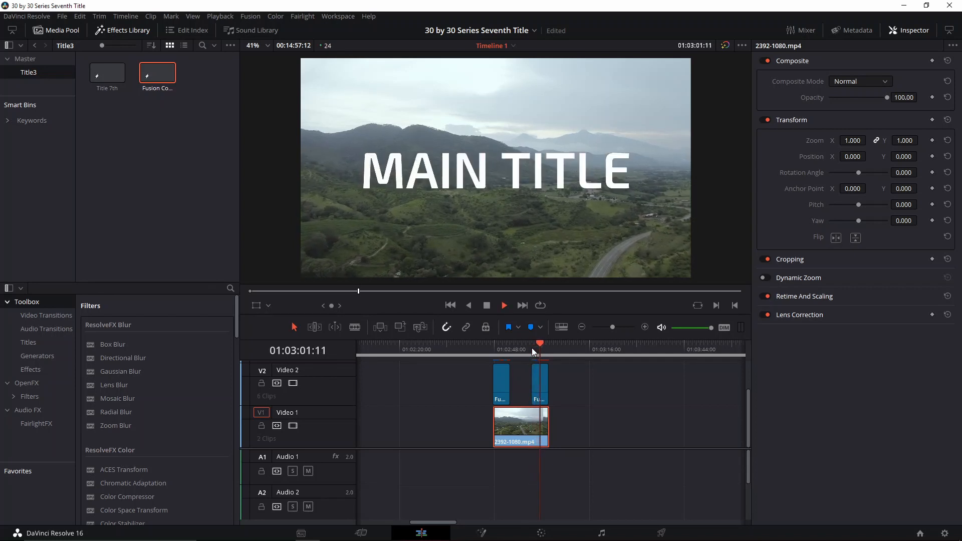
key(space)
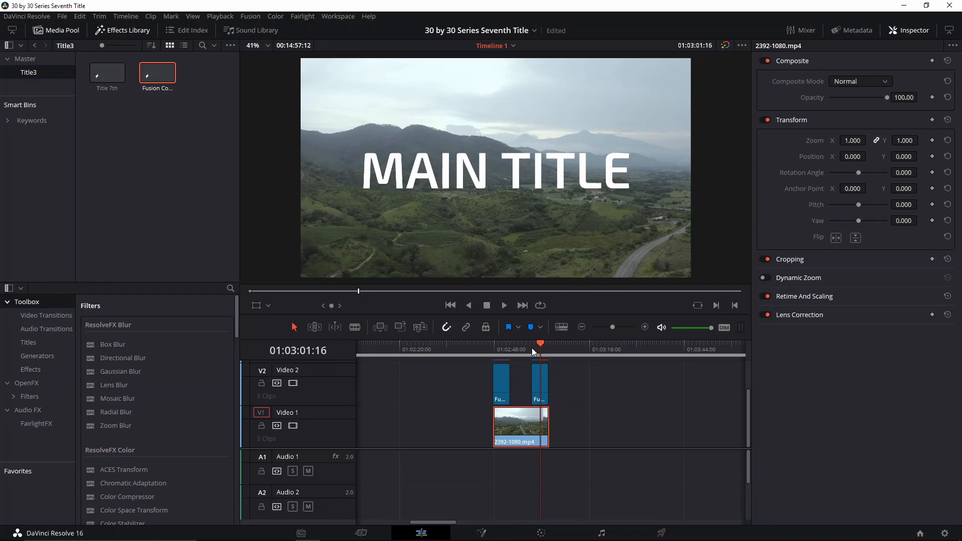
click(531, 348)
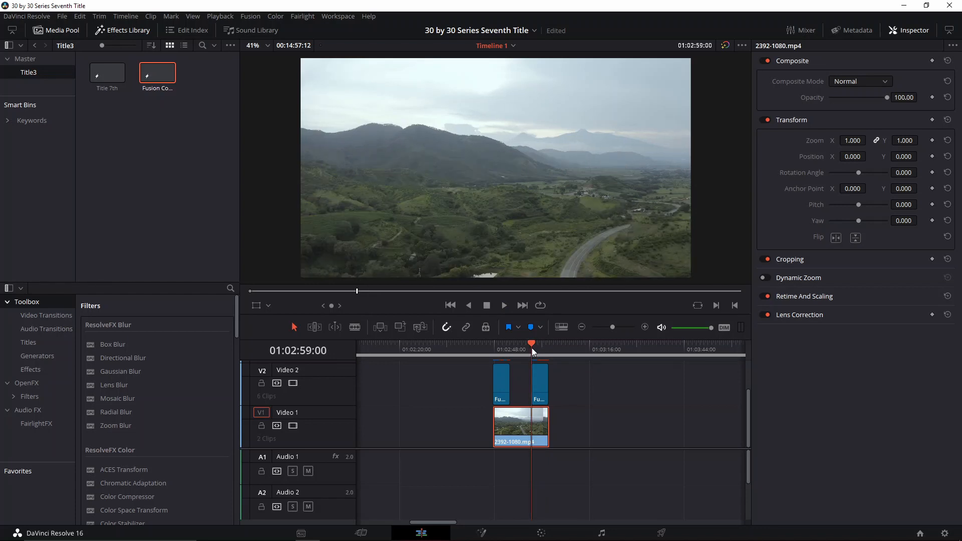